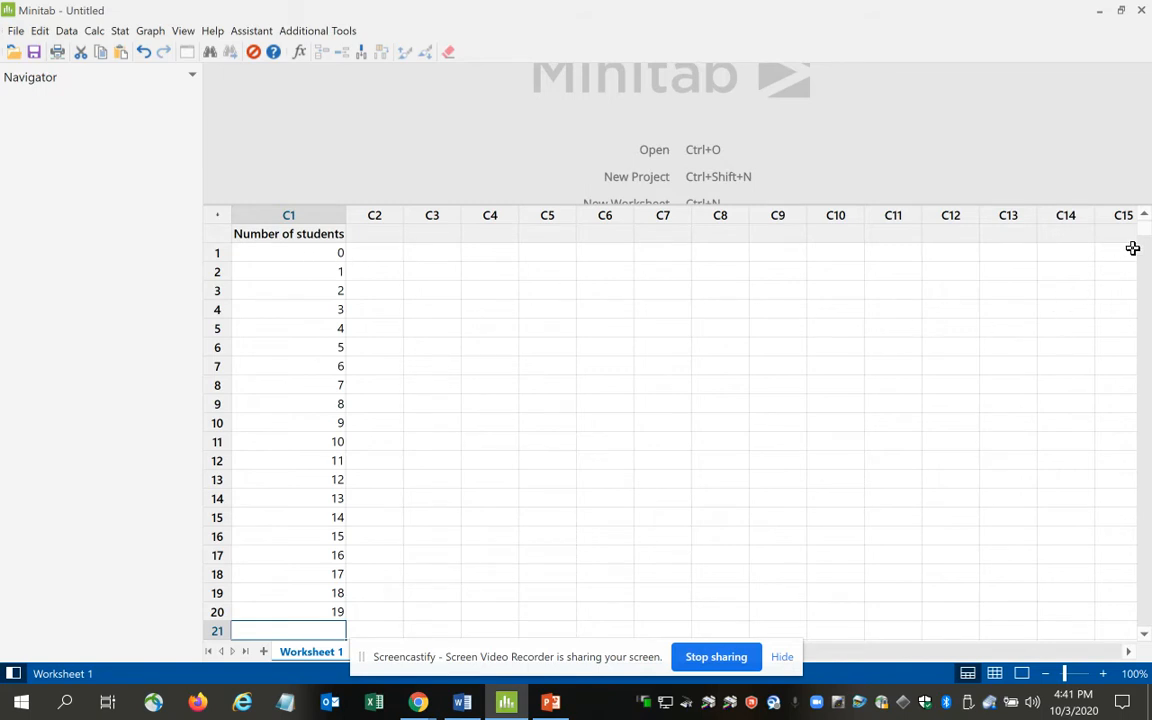
{"action": "left_click", "coordinate": [1148, 572]}
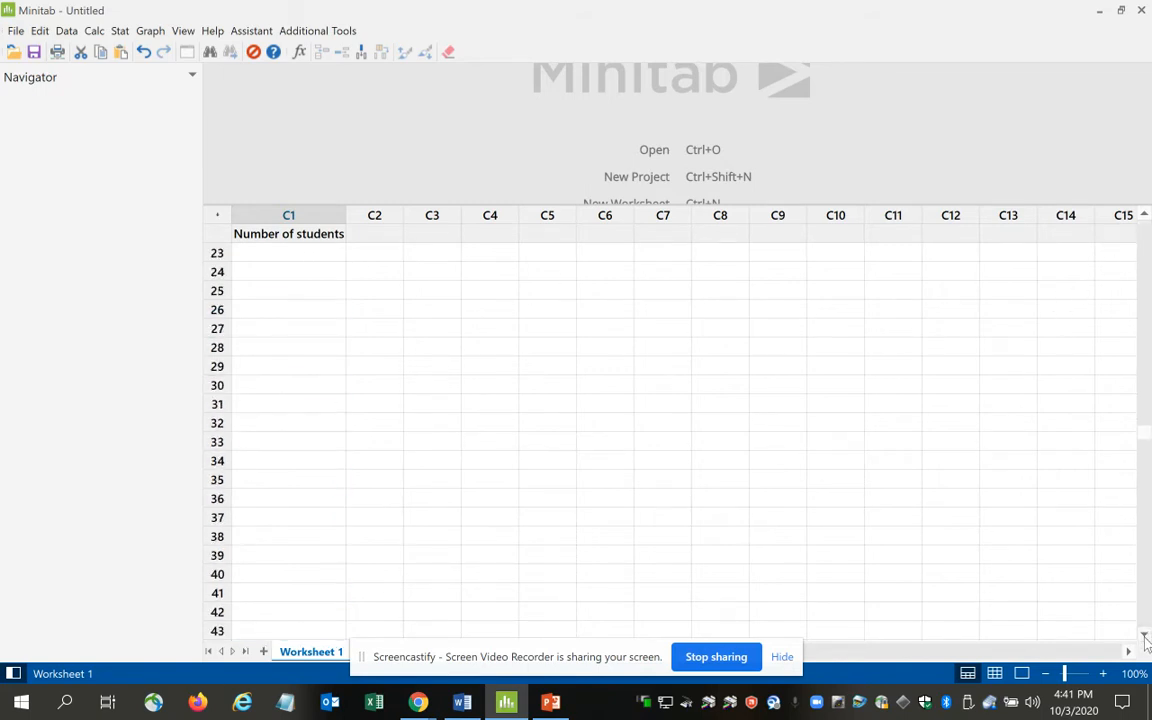
{"action": "left_click_drag", "start_coordinate": [1145, 435], "coordinate": [1141, 266]}
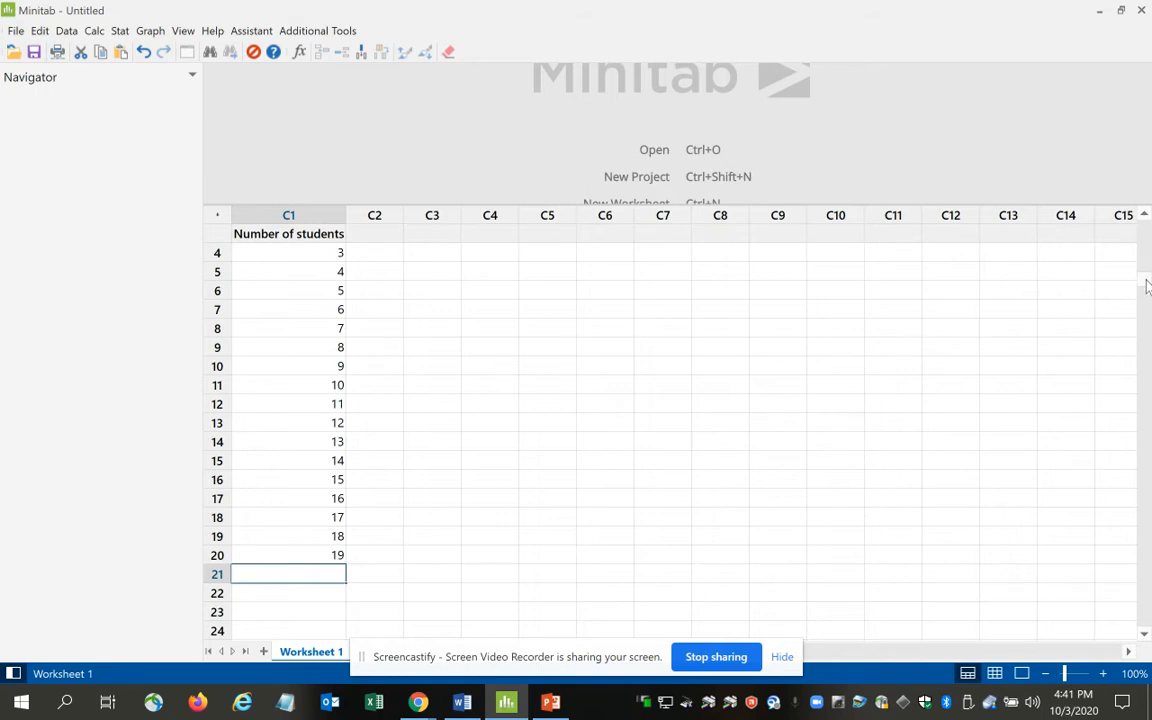
{"action": "scroll", "coordinate": [1145, 282], "scroll_direction": "up", "scroll_amount": 1}
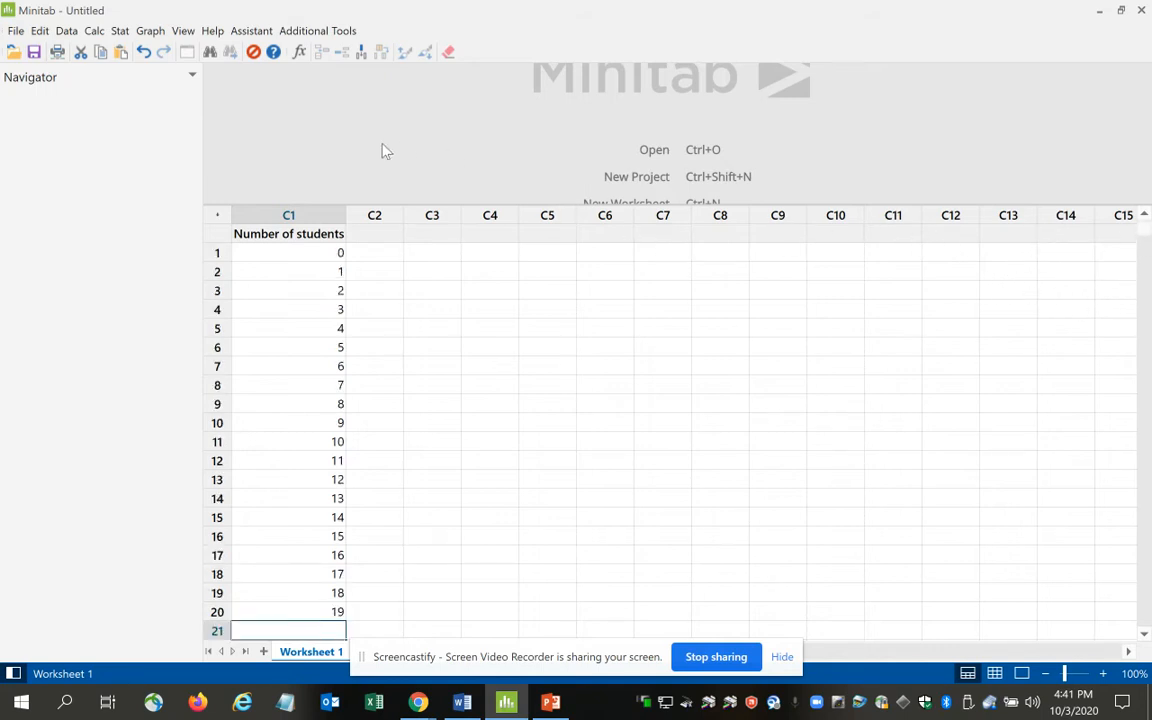
Compute binomial probabilities for the Number of students column with 19 trials and event probability 0.33, storing them in C2.
{"action": "left_click", "coordinate": [96, 33]}
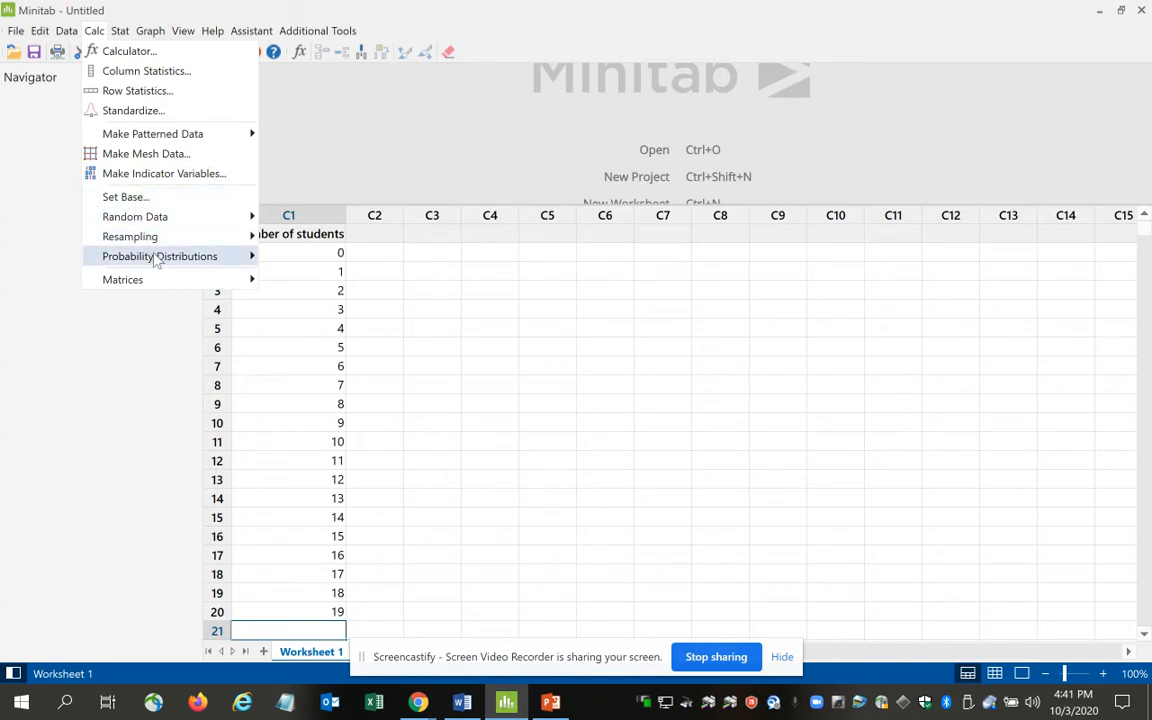
{"action": "mouse_move", "coordinate": [157, 260]}
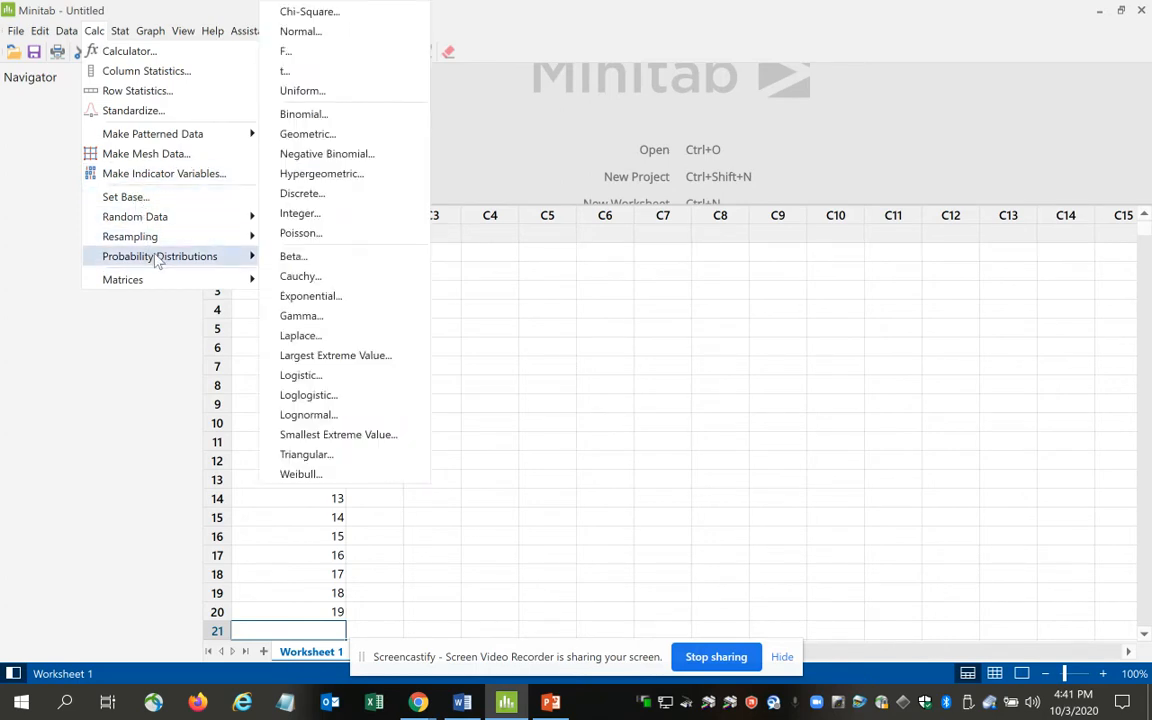
{"action": "left_click", "coordinate": [316, 116]}
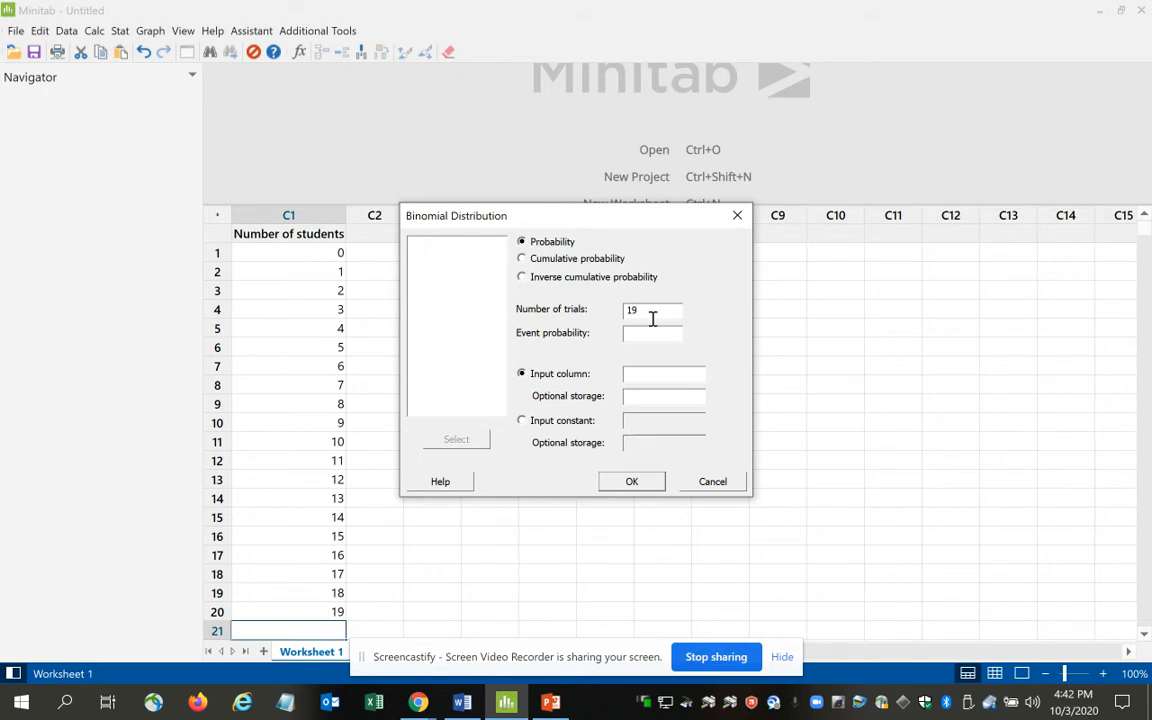
{"action": "type", "text": "0.33"}
{"action": "key", "text": "Tab"}
{"action": "left_click", "coordinate": [643, 377]}
{"action": "double_click", "coordinate": [462, 256]}
{"action": "left_click", "coordinate": [649, 398]}
{"action": "type", "text": "c2"}
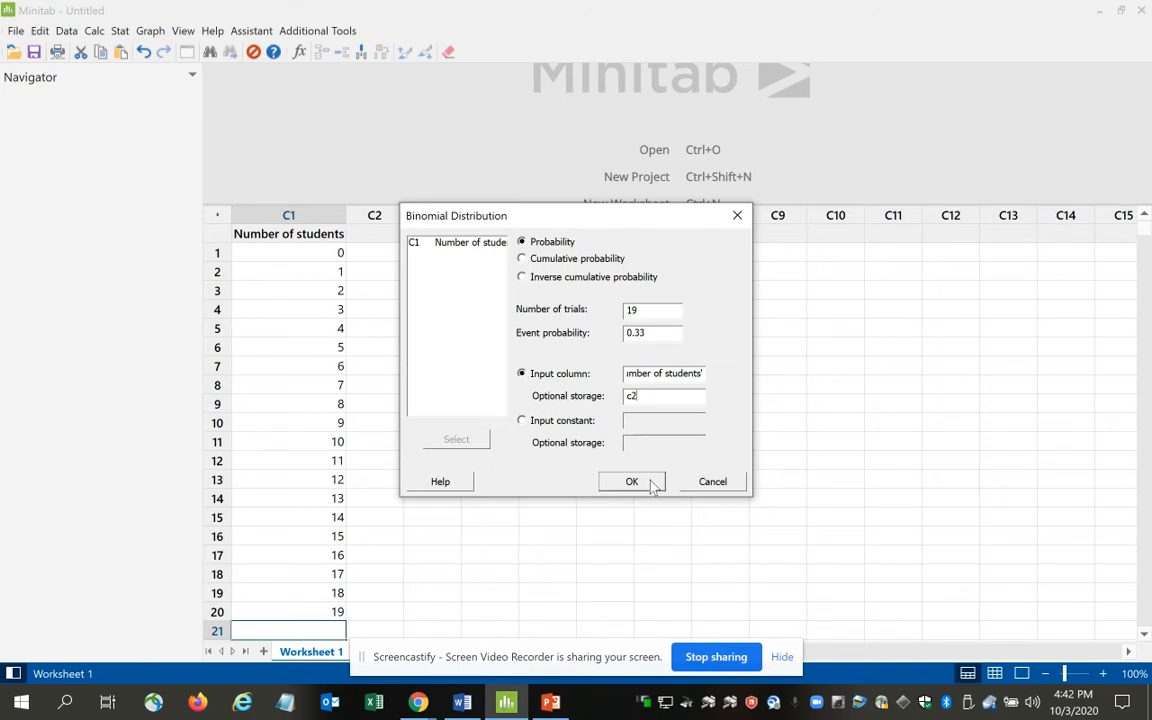
{"action": "left_click", "coordinate": [632, 482]}
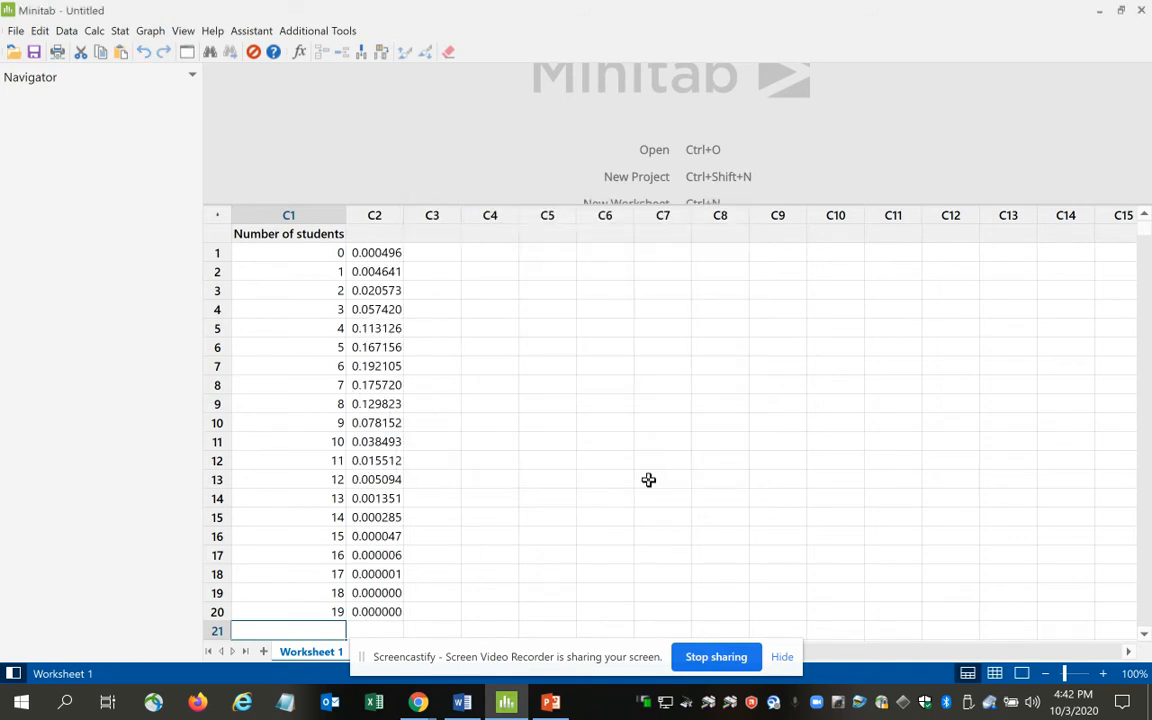
Name column C2 "p(x)".
{"action": "left_click", "coordinate": [376, 236]}
{"action": "type", "text": "p(x"}
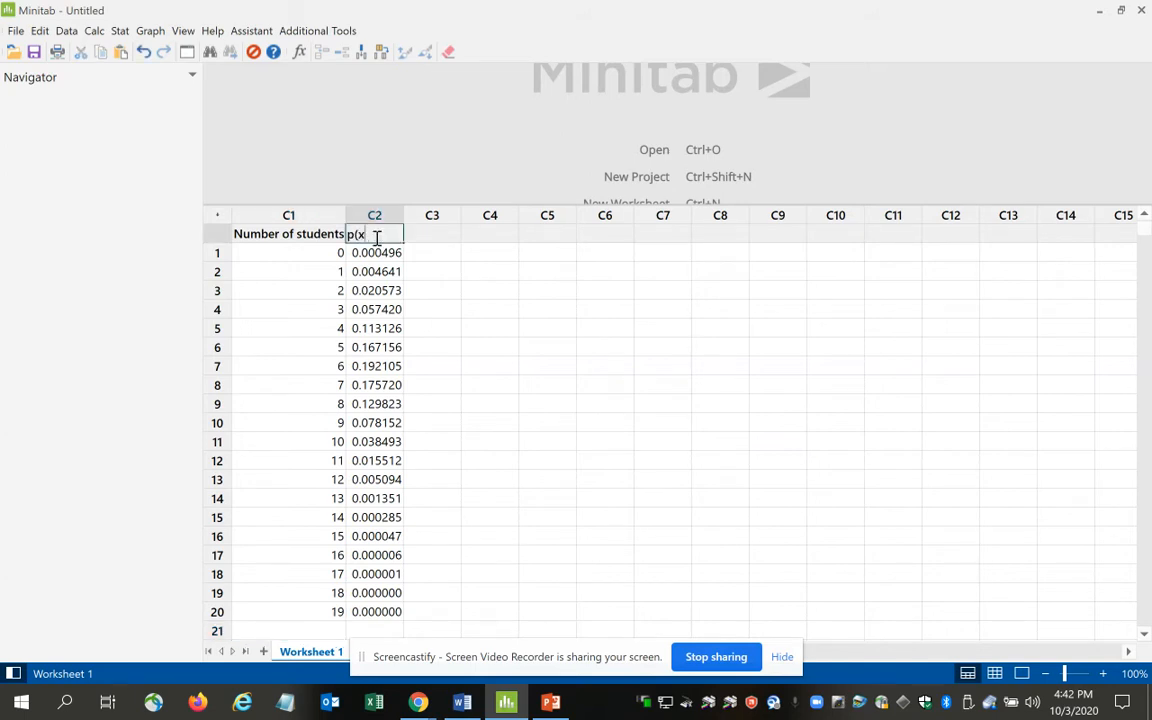
{"action": "type", "text": ")"}
{"action": "key", "text": "Return"}
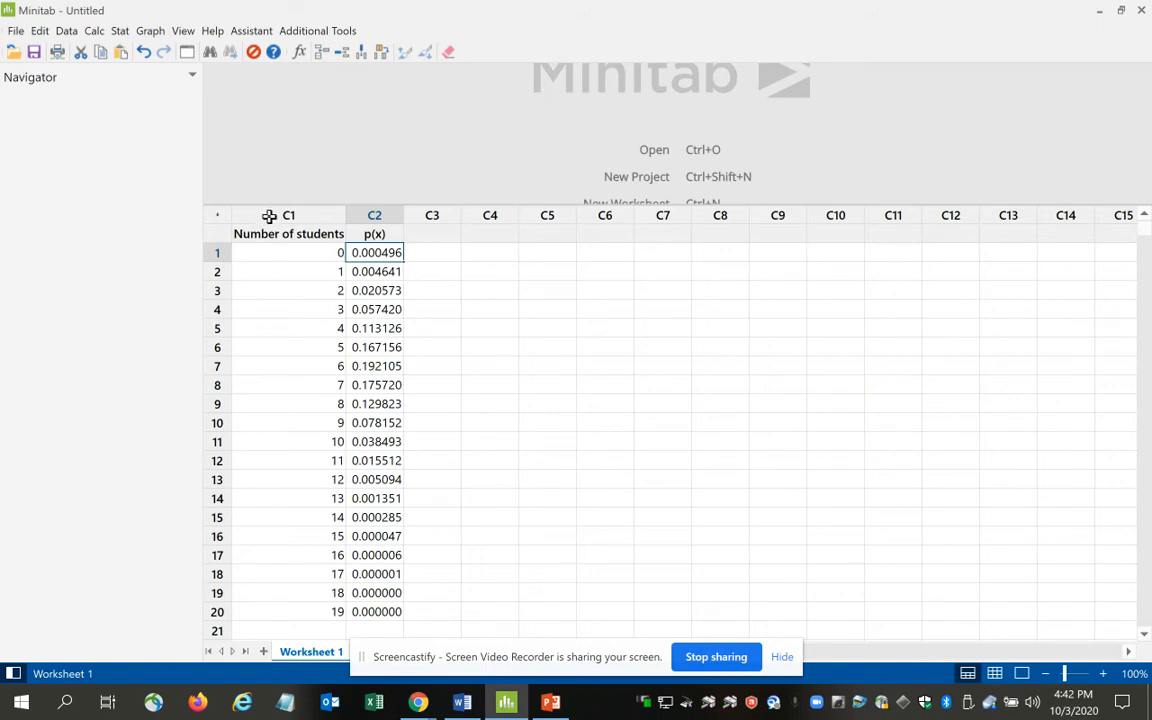
Copy the p(x) value for 7 students and paste it into the Word document below the EXACTLY x table.
{"action": "left_click", "coordinate": [286, 387]}
{"action": "left_click", "coordinate": [368, 386]}
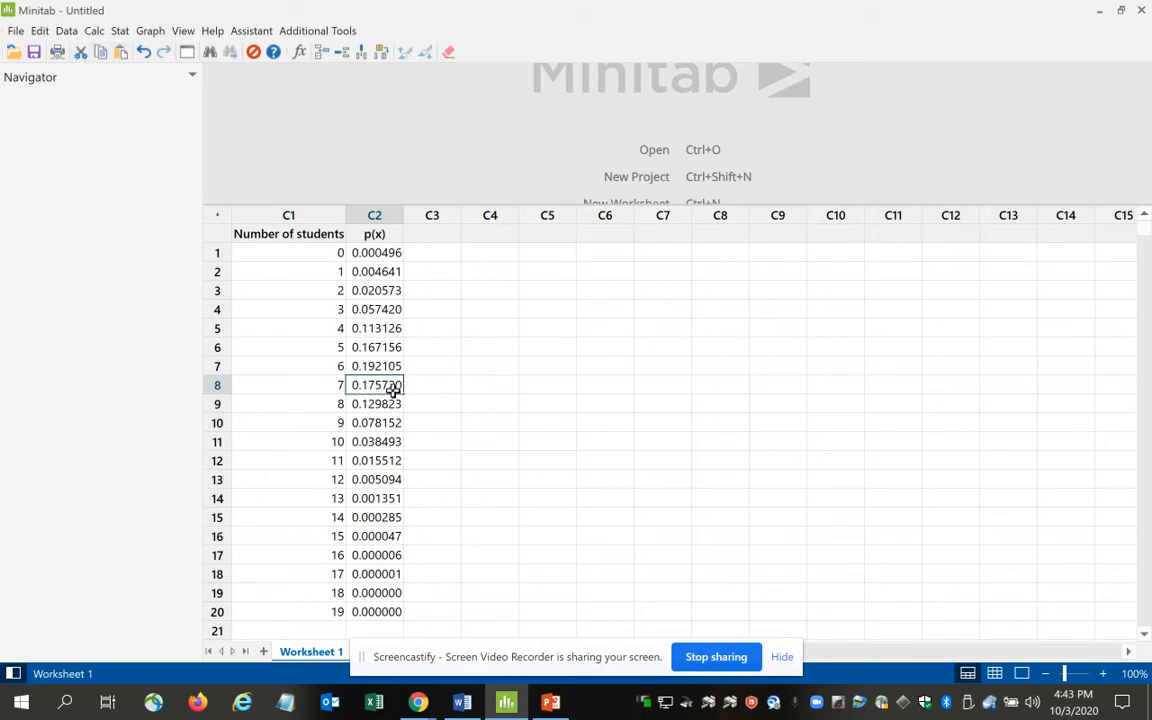
{"action": "right_click", "coordinate": [376, 385]}
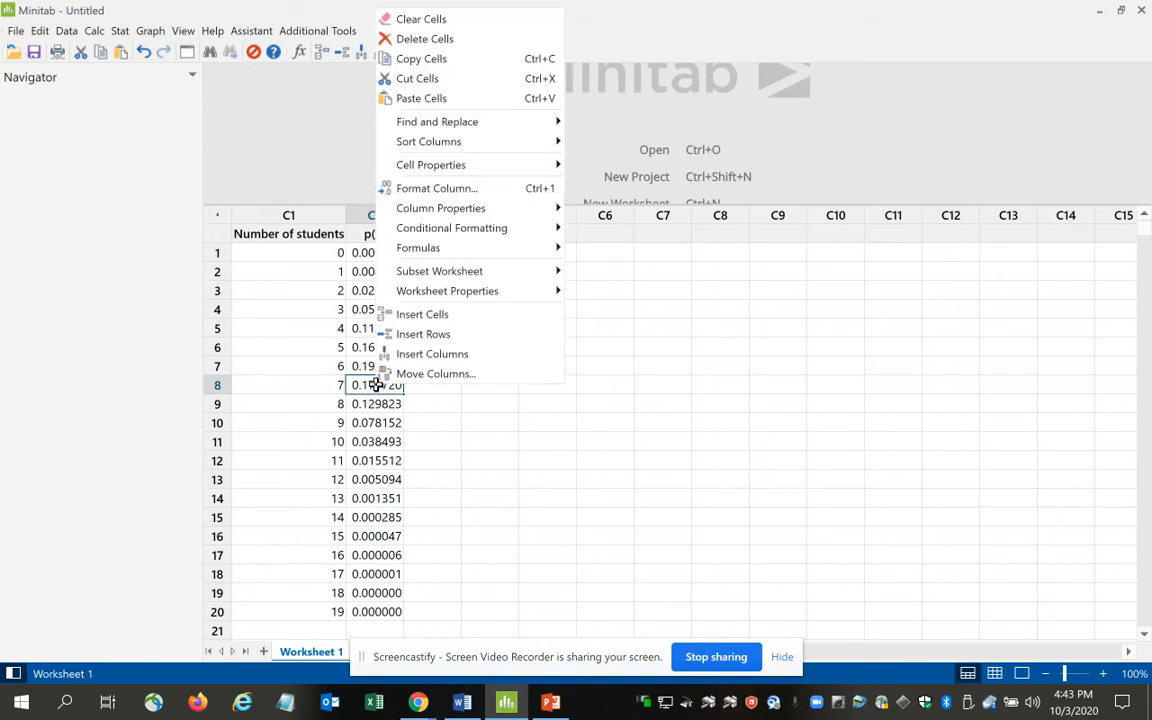
{"action": "left_click", "coordinate": [443, 60]}
{"action": "left_click", "coordinate": [464, 702]}
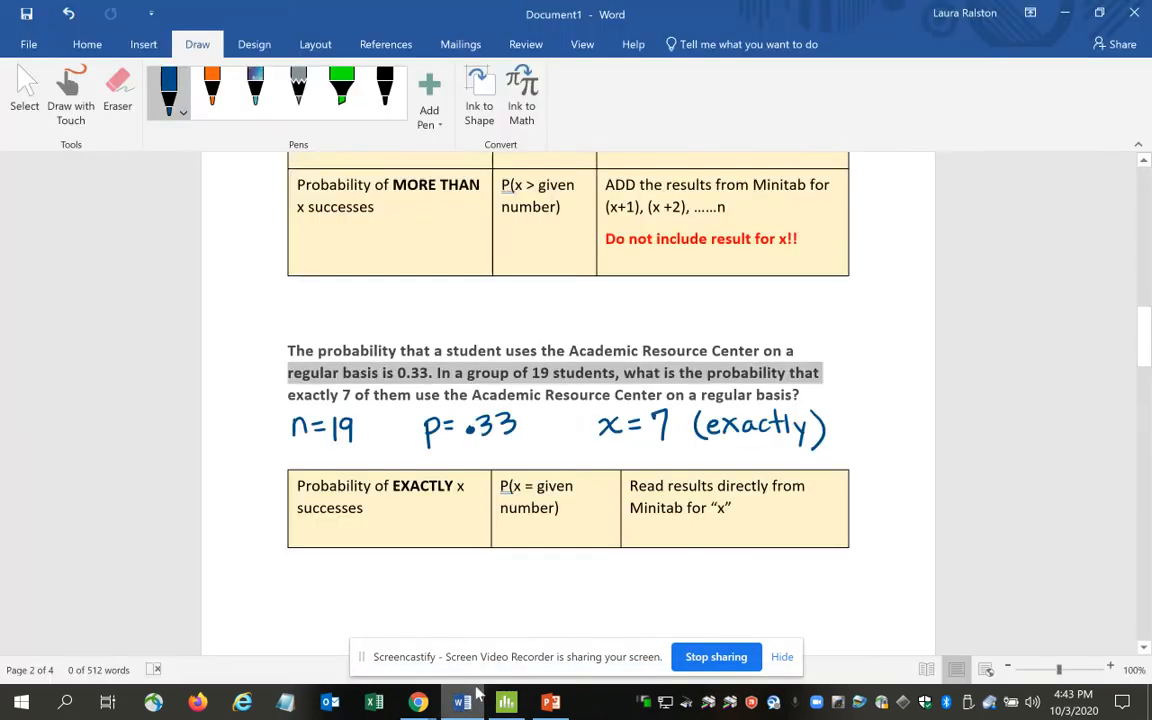
{"action": "right_click", "coordinate": [378, 594]}
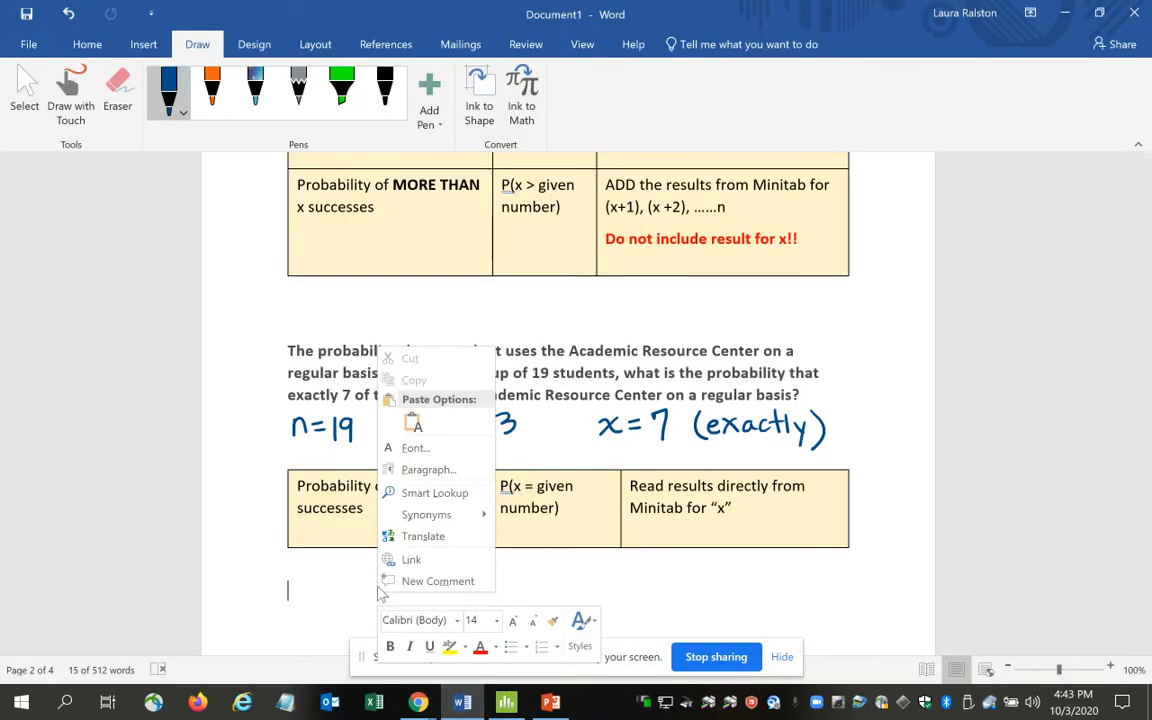
{"action": "left_click", "coordinate": [413, 425]}
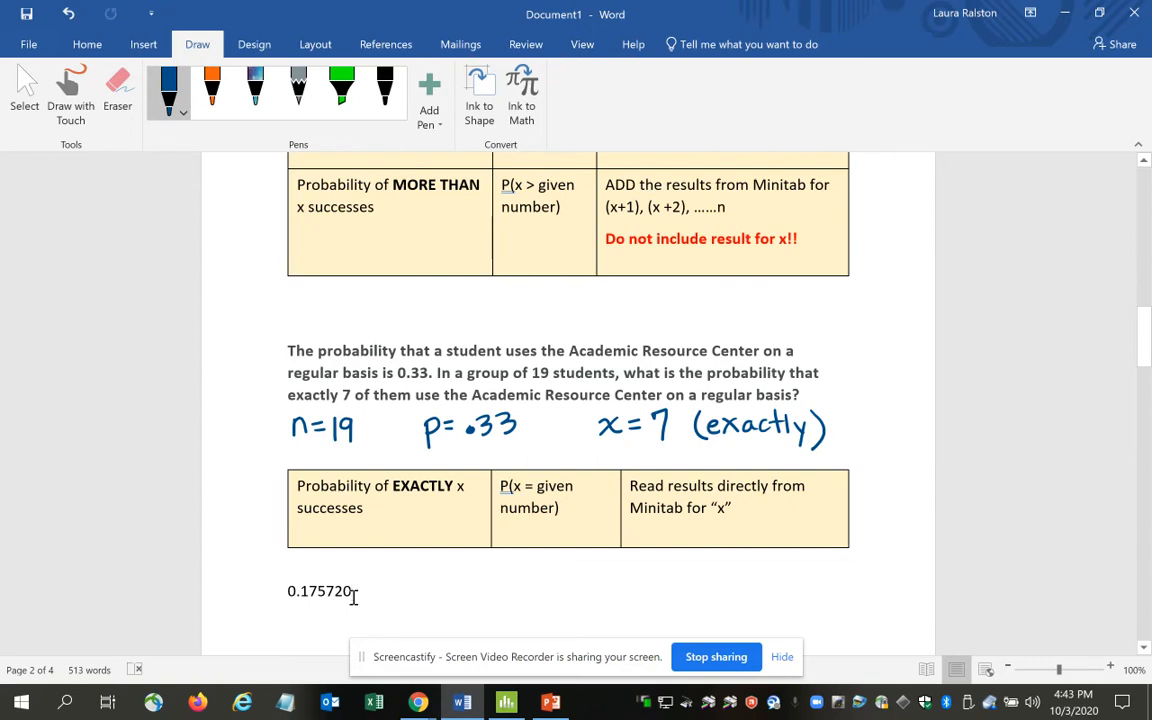
Format the pasted probability below the EXACTLY x table as bold, red, 18-point text.
{"action": "left_click", "coordinate": [265, 600]}
{"action": "left_click", "coordinate": [88, 44]}
{"action": "left_click", "coordinate": [173, 113]}
{"action": "left_click", "coordinate": [417, 116]}
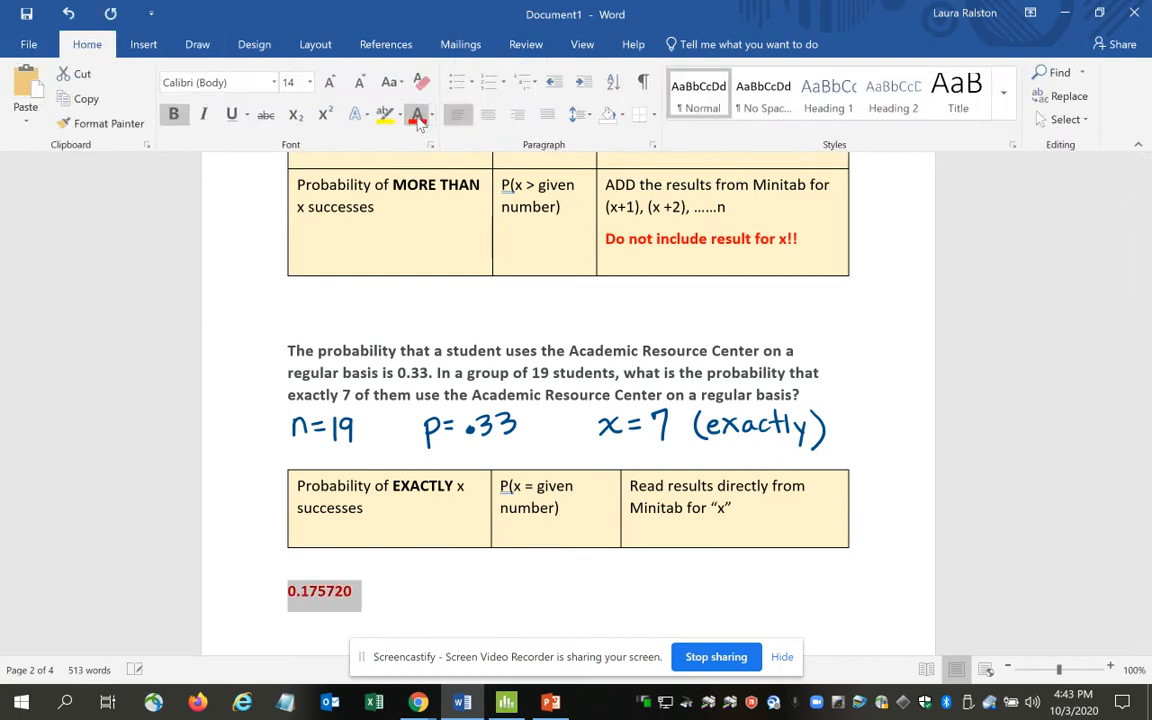
{"action": "left_click", "coordinate": [309, 82]}
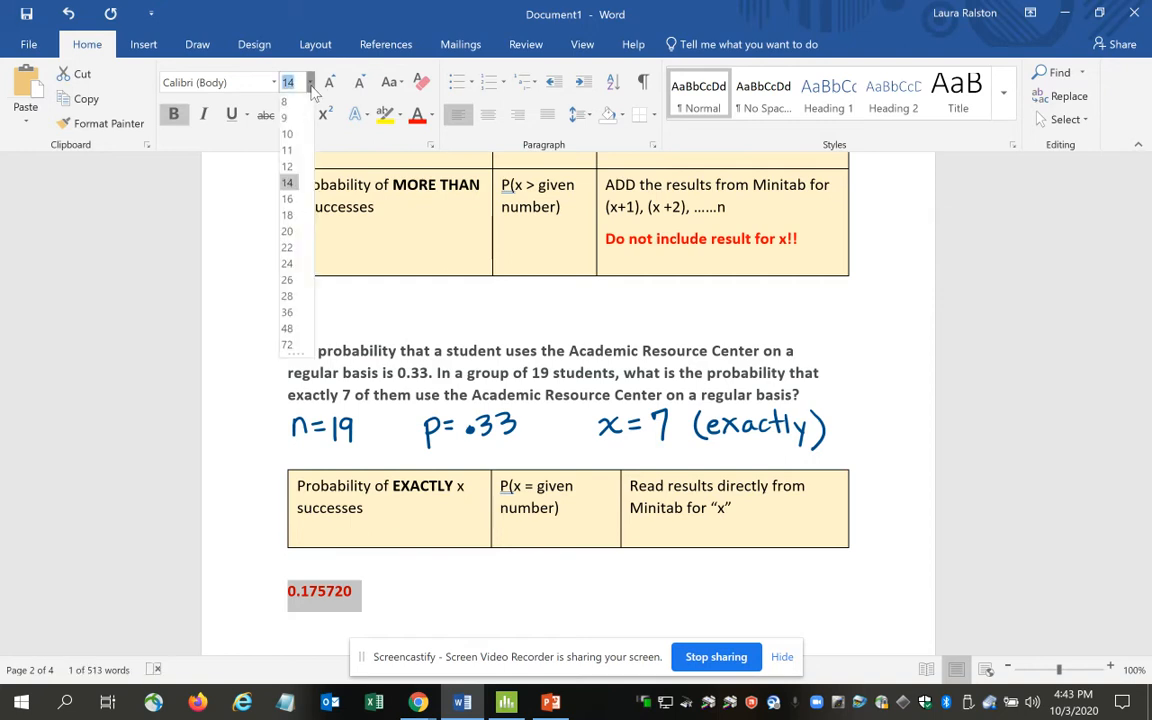
{"action": "left_click", "coordinate": [289, 216]}
{"action": "left_click", "coordinate": [448, 621]}
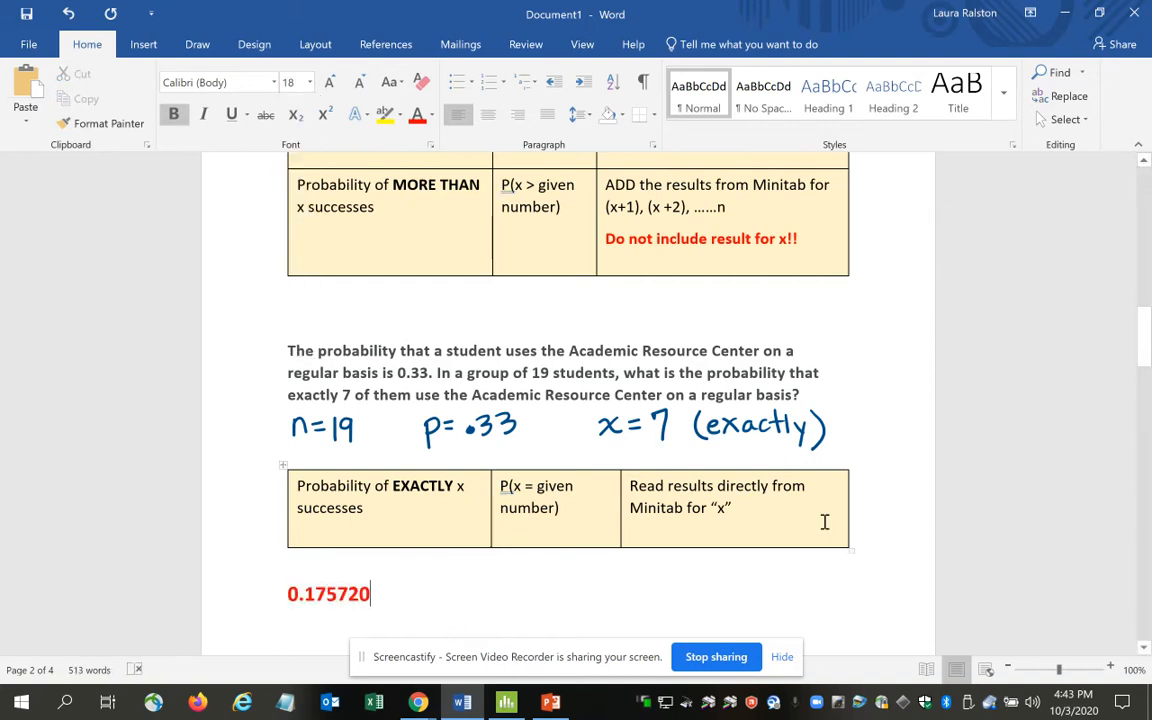
Delete the blank lines between the pasted probability and the online purchase problem.
{"action": "left_click_drag", "start_coordinate": [1144, 371], "coordinate": [1144, 406]}
{"action": "left_click", "coordinate": [592, 418]}
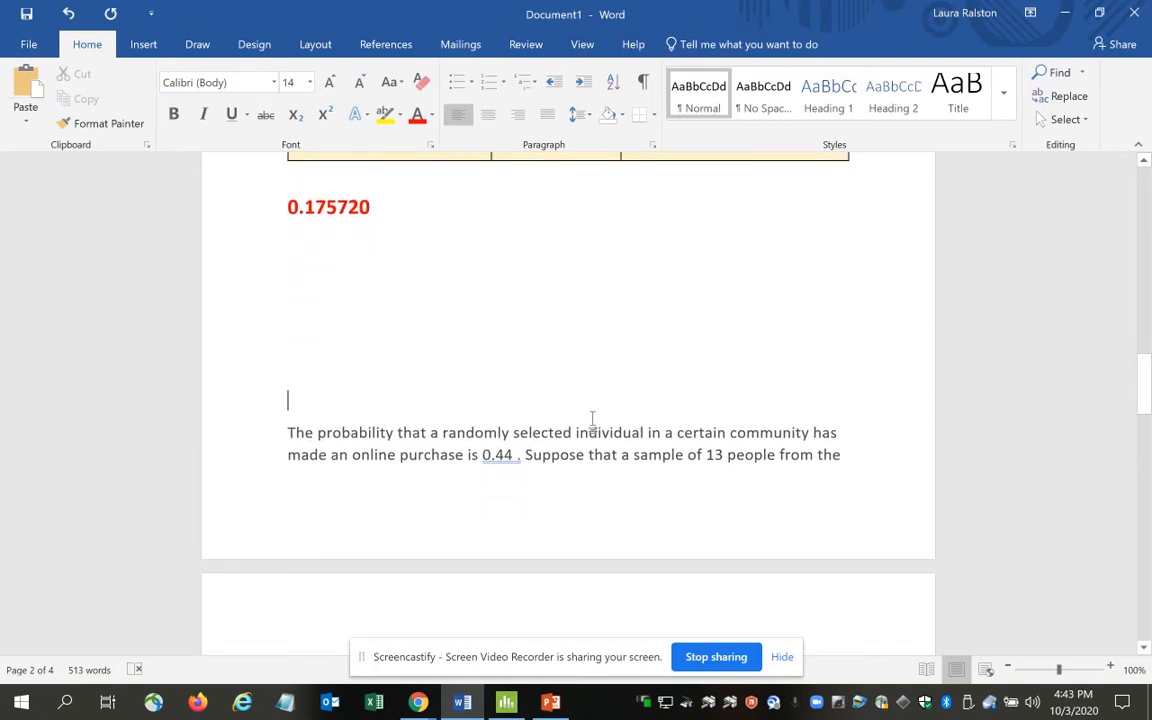
{"action": "key", "text": "BackSpace"}
{"action": "key", "text": "BackSpace"}
{"action": "key", "text": "BackSpace"}
{"action": "key", "text": "BackSpace"}
{"action": "key", "text": "BackSpace"}
{"action": "key", "text": "BackSpace"}
{"action": "key", "text": "BackSpace"}
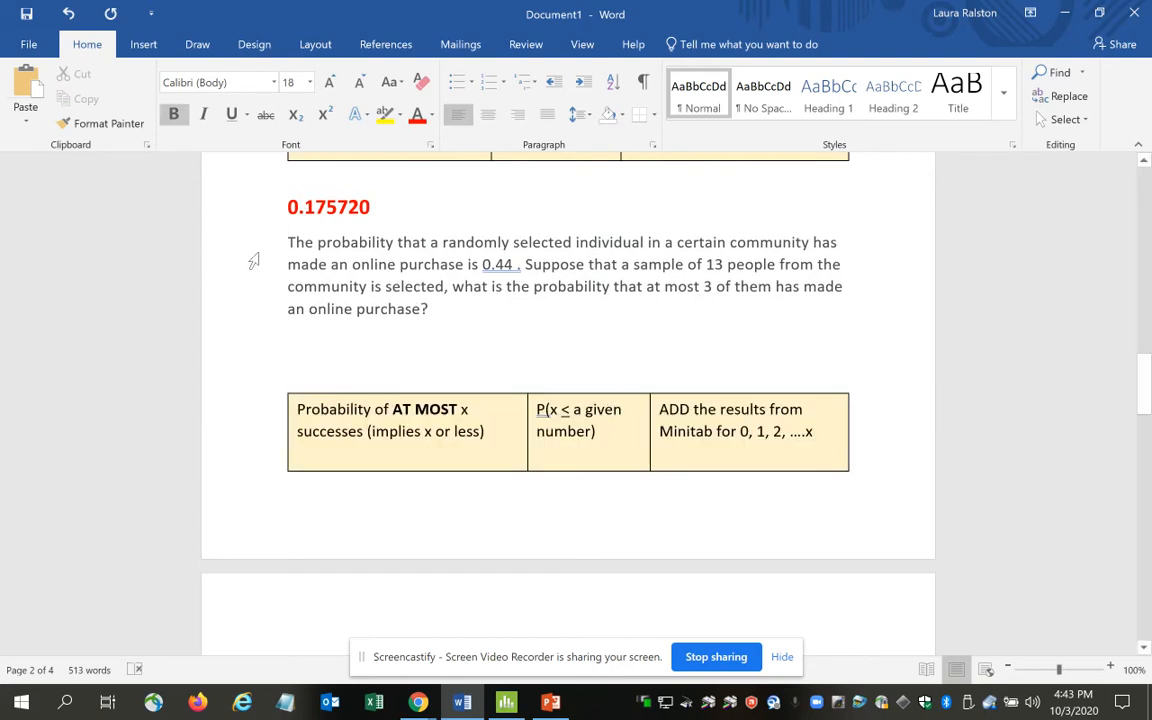
Make the online purchase problem's text bold with the Automatic font color.
{"action": "left_click_drag", "start_coordinate": [265, 252], "coordinate": [422, 313]}
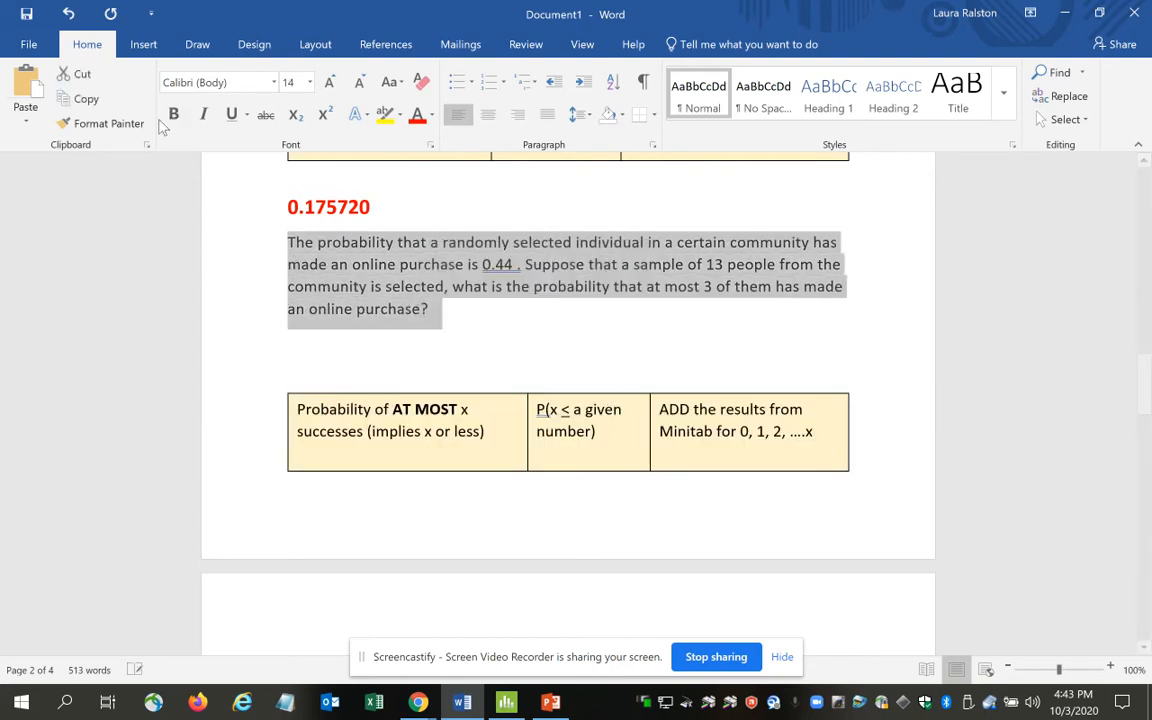
{"action": "left_click", "coordinate": [431, 114]}
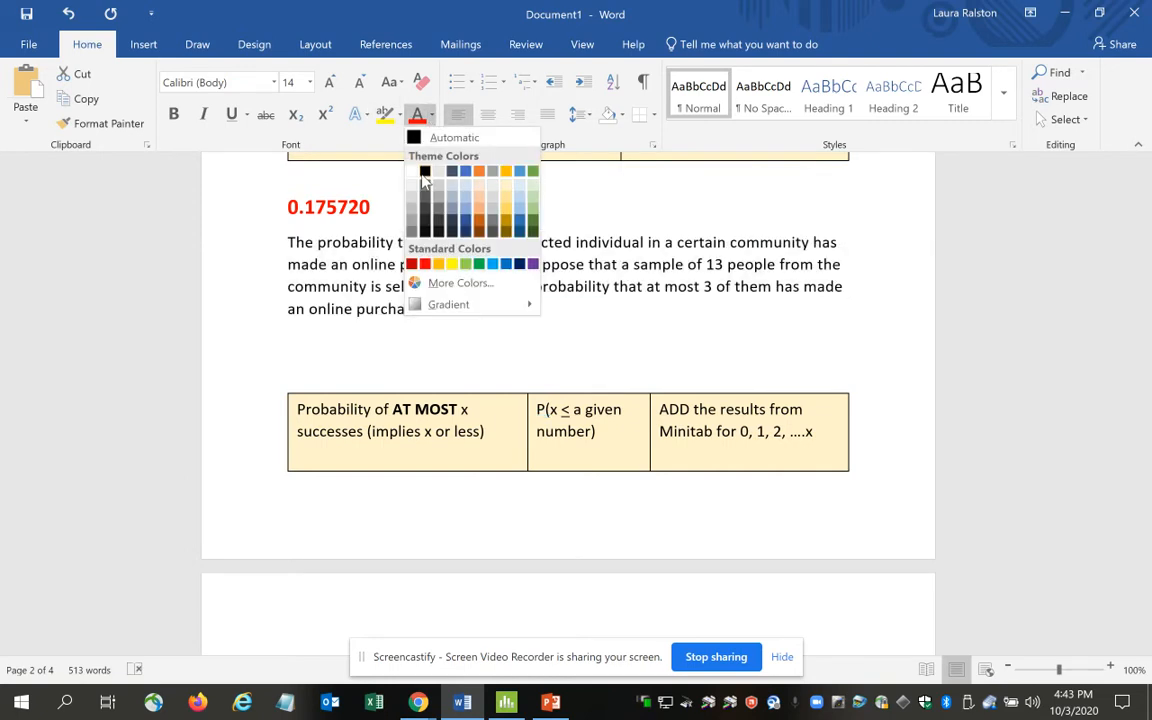
{"action": "left_click", "coordinate": [440, 137]}
{"action": "left_click", "coordinate": [174, 115]}
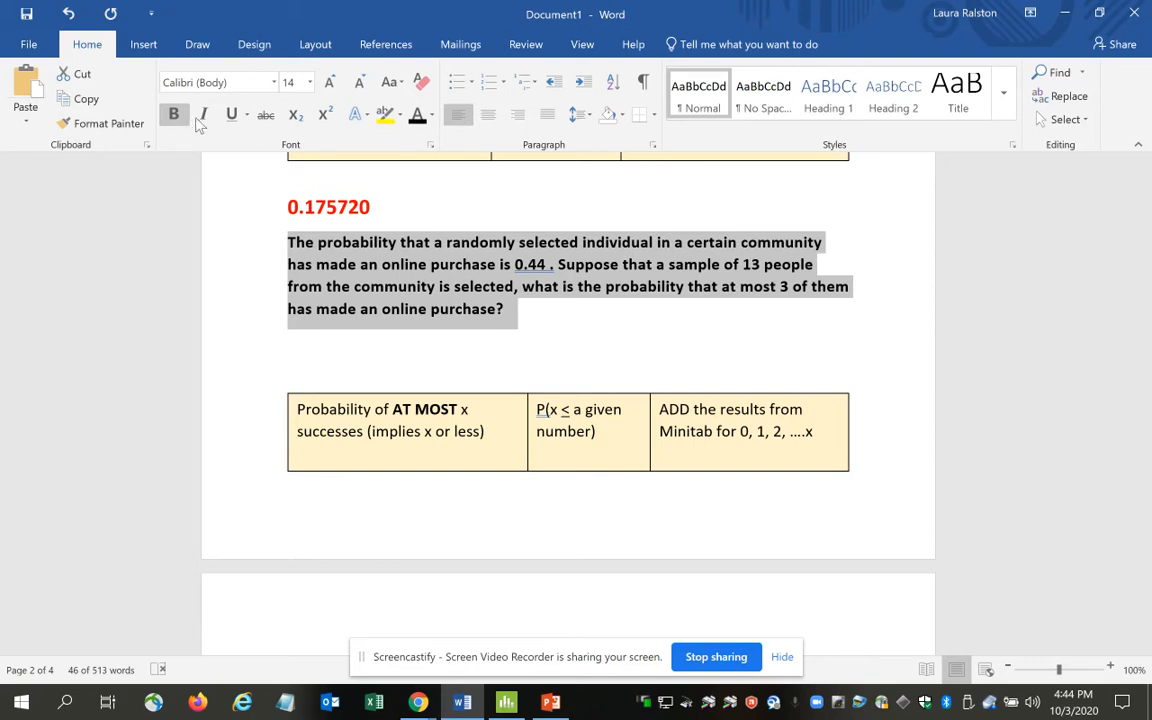
{"action": "left_click", "coordinate": [636, 340]}
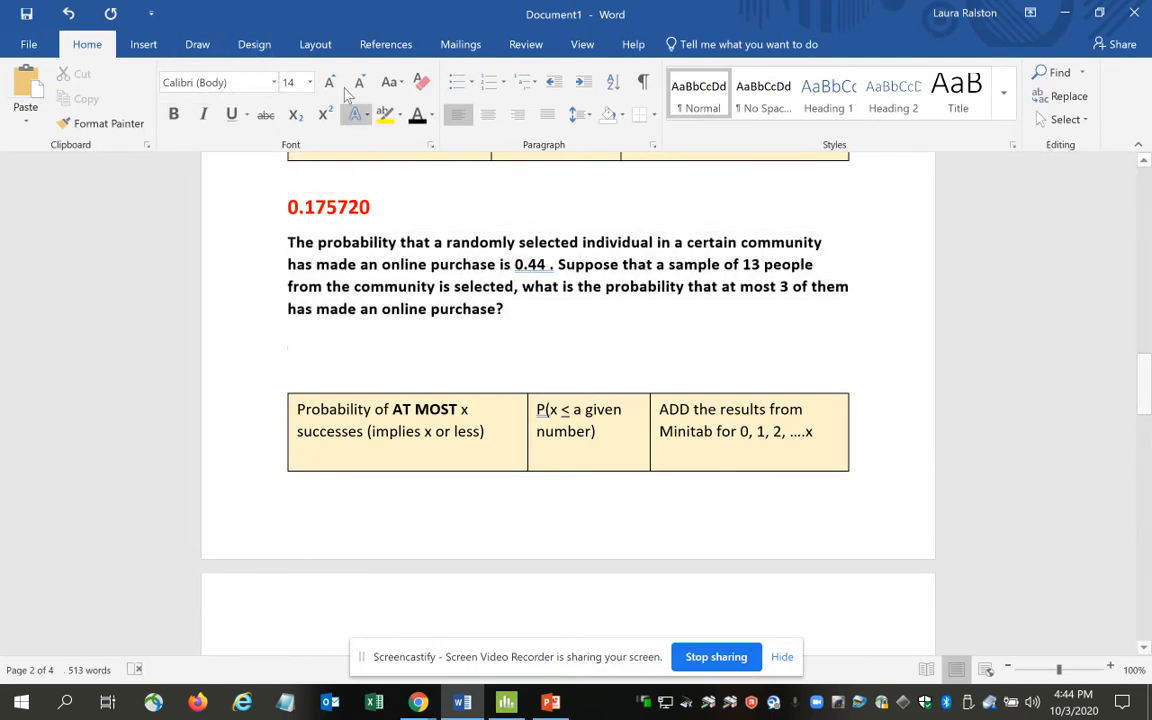
Handwrite "n = 13" and "p=" in purple ink on the blank line below the online purchase problem.
{"action": "left_click", "coordinate": [197, 44]}
{"action": "left_click", "coordinate": [72, 105]}
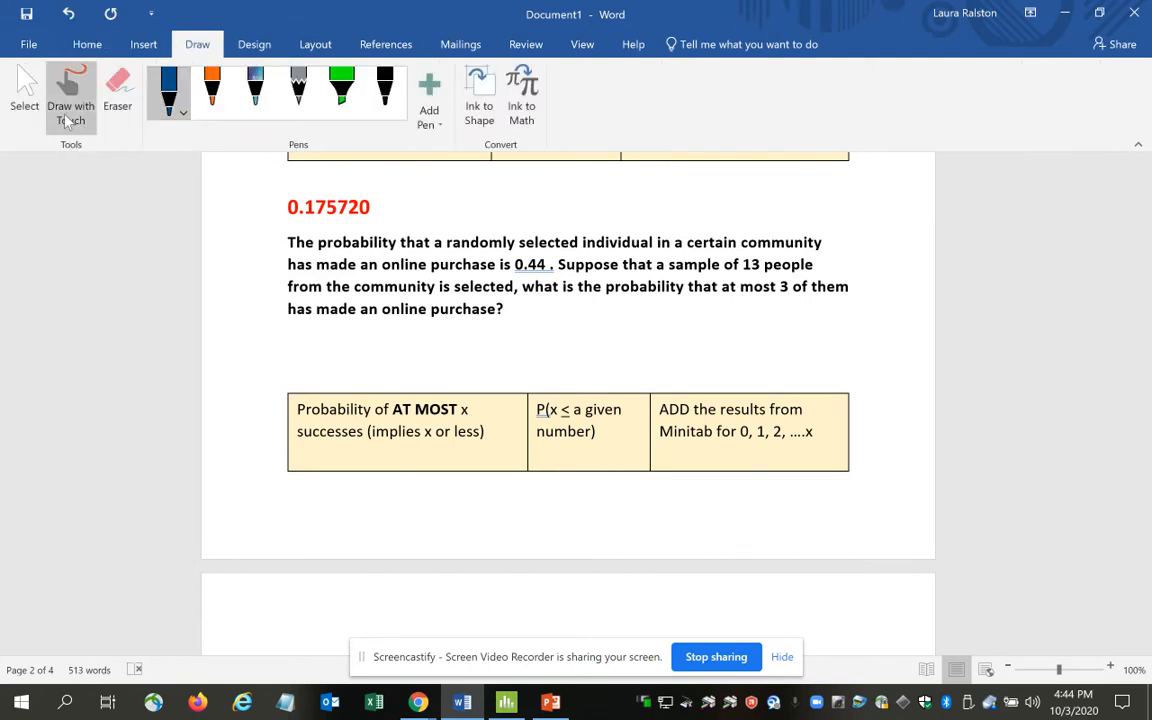
{"action": "left_click", "coordinate": [184, 112]}
{"action": "left_click", "coordinate": [165, 272]}
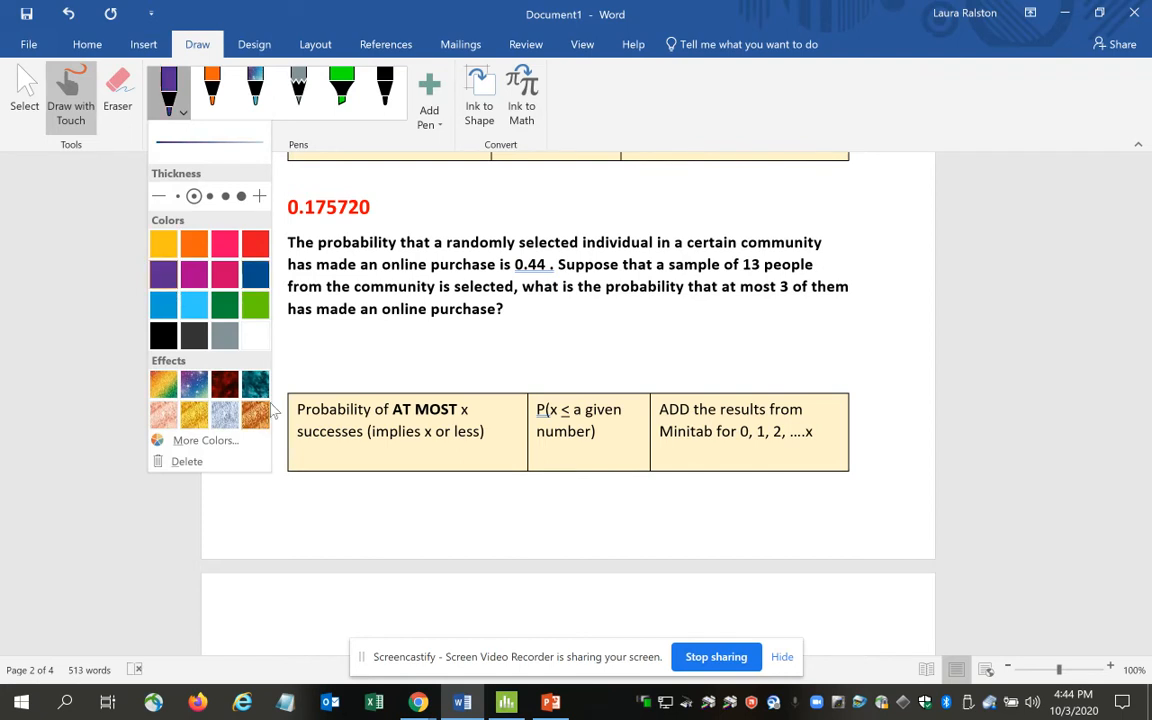
{"action": "left_click", "coordinate": [306, 337]}
{"action": "mouse_move", "coordinate": [305, 335]}
{"action": "left_mouse_down"}
{"action": "mouse_move", "coordinate": [319, 353]}
{"action": "mouse_move", "coordinate": [363, 356]}
{"action": "mouse_move", "coordinate": [384, 343]}
{"action": "mouse_move", "coordinate": [375, 355]}
{"action": "left_mouse_up"}
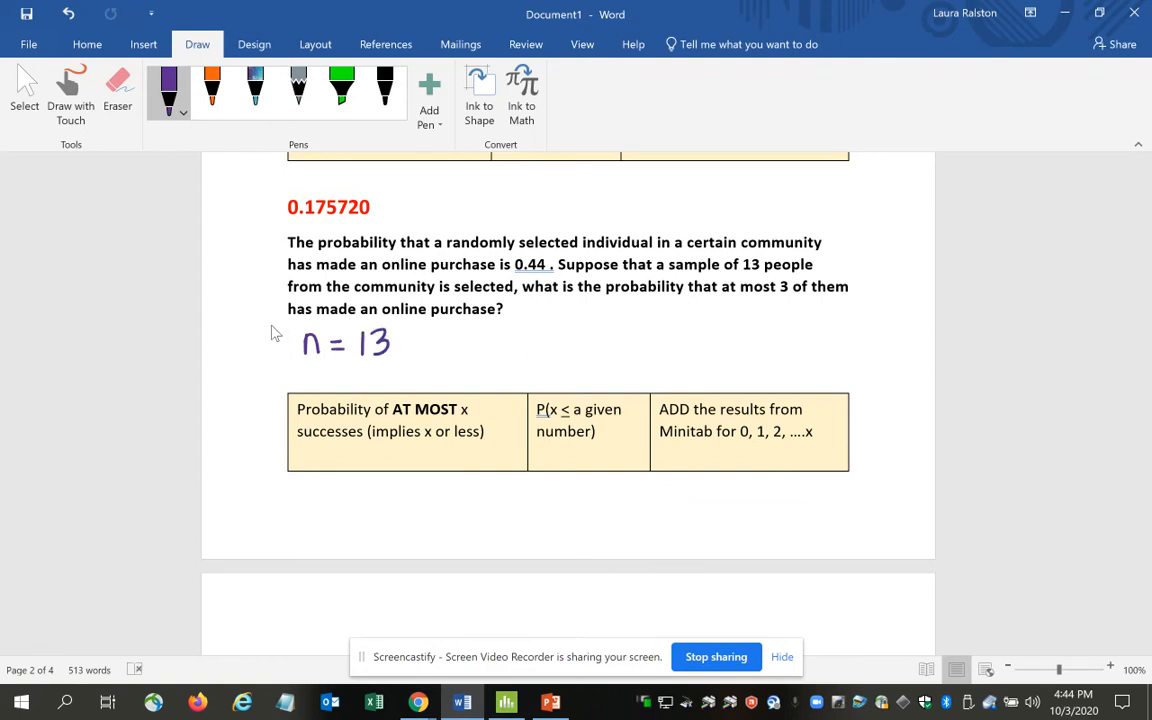
{"action": "mouse_move", "coordinate": [478, 329]}
{"action": "left_mouse_down"}
{"action": "mouse_move", "coordinate": [478, 356]}
{"action": "mouse_move", "coordinate": [512, 341]}
{"action": "left_mouse_up"}
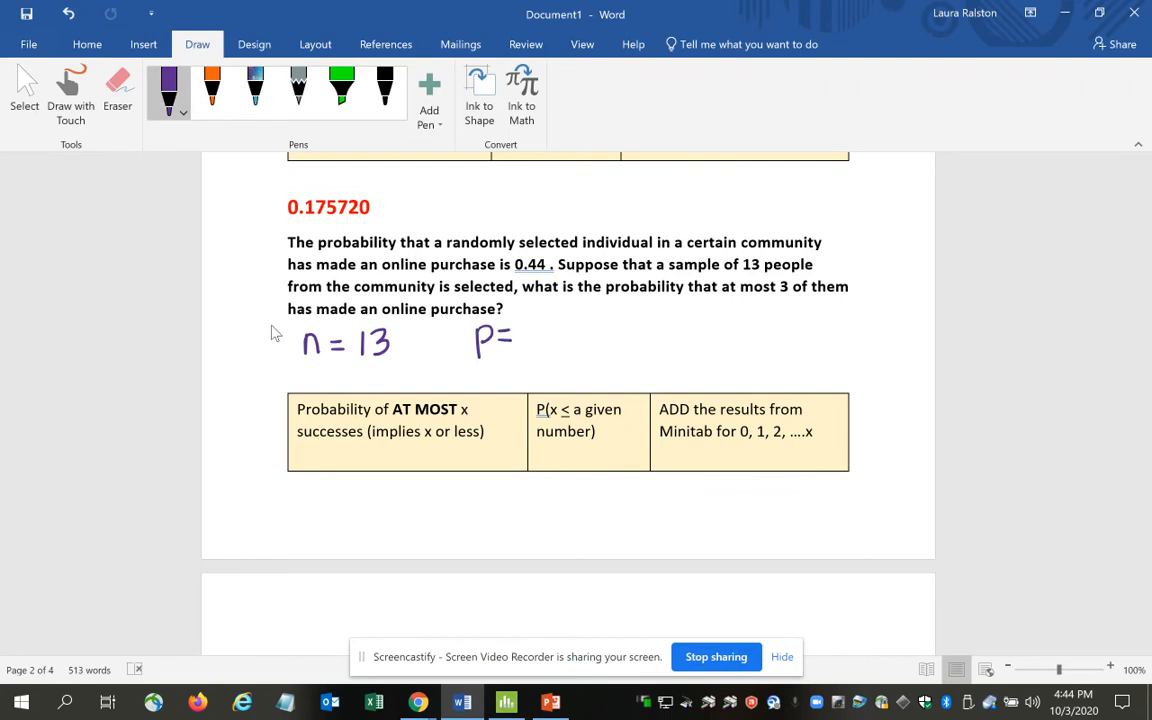
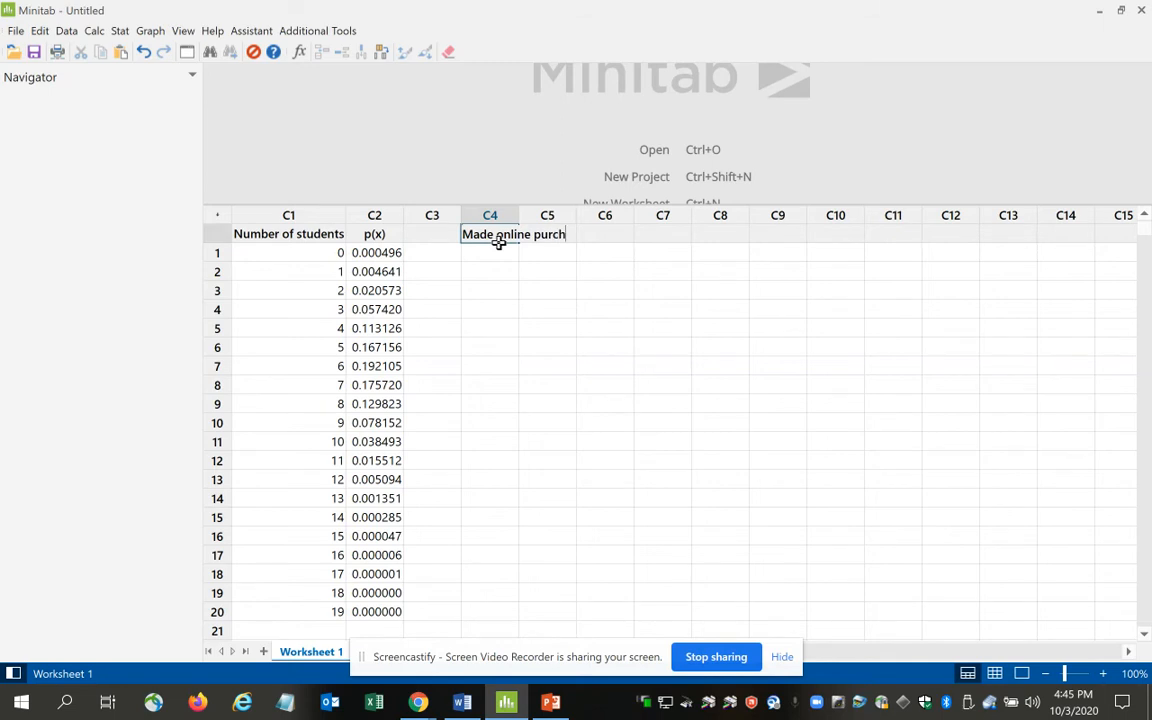
Finish naming column C4 "Made online purchase" and fill it with the whole numbers 0 through 13.
{"action": "key", "text": "Return"}
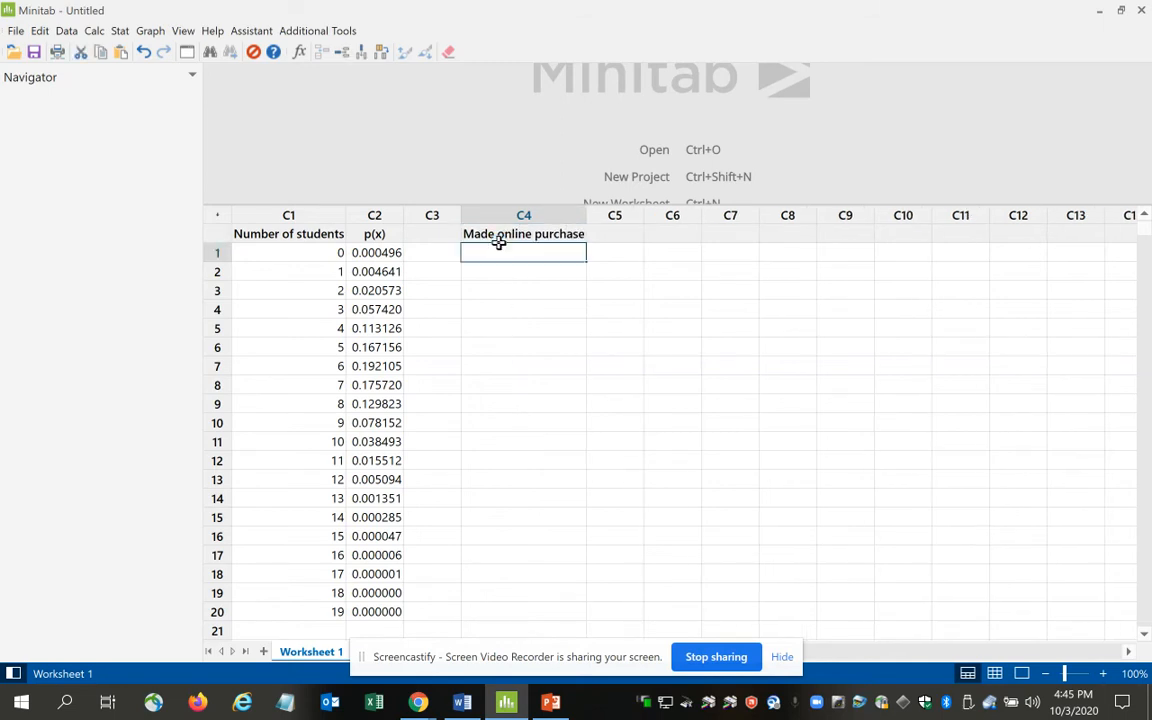
{"action": "type", "text": "0"}
{"action": "key", "text": "Return"}
{"action": "type", "text": "1"}
{"action": "key", "text": "Return"}
{"action": "type", "text": "2"}
{"action": "key", "text": "Return"}
{"action": "type", "text": "3"}
{"action": "key", "text": "Return"}
{"action": "type", "text": "4"}
{"action": "key", "text": "Return"}
{"action": "type", "text": "5"}
{"action": "key", "text": "Return"}
{"action": "type", "text": "6"}
{"action": "key", "text": "Return"}
{"action": "type", "text": "7"}
{"action": "key", "text": "Return"}
{"action": "type", "text": "8"}
{"action": "key", "text": "Return"}
{"action": "type", "text": "9"}
{"action": "key", "text": "Return"}
{"action": "type", "text": "10"}
{"action": "key", "text": "Return"}
{"action": "type", "text": "11"}
{"action": "key", "text": "Return"}
{"action": "type", "text": "12"}
{"action": "key", "text": "Return"}
{"action": "type", "text": "1"}
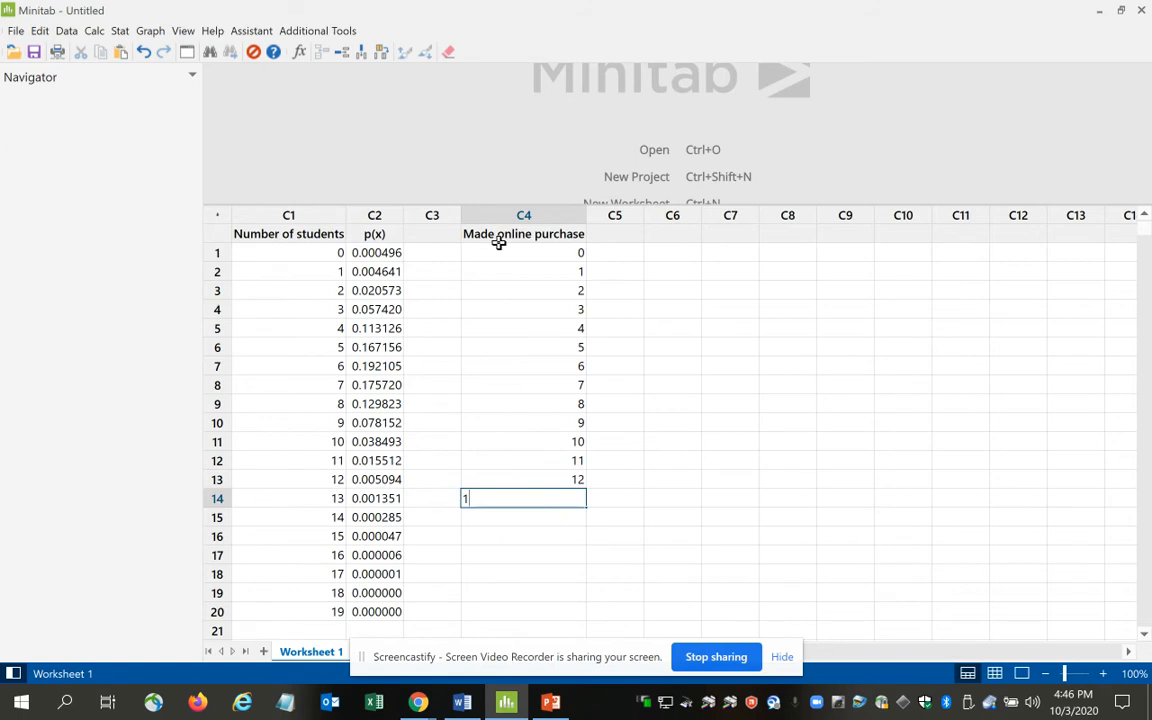
{"action": "type", "text": "3"}
{"action": "key", "text": "Return"}
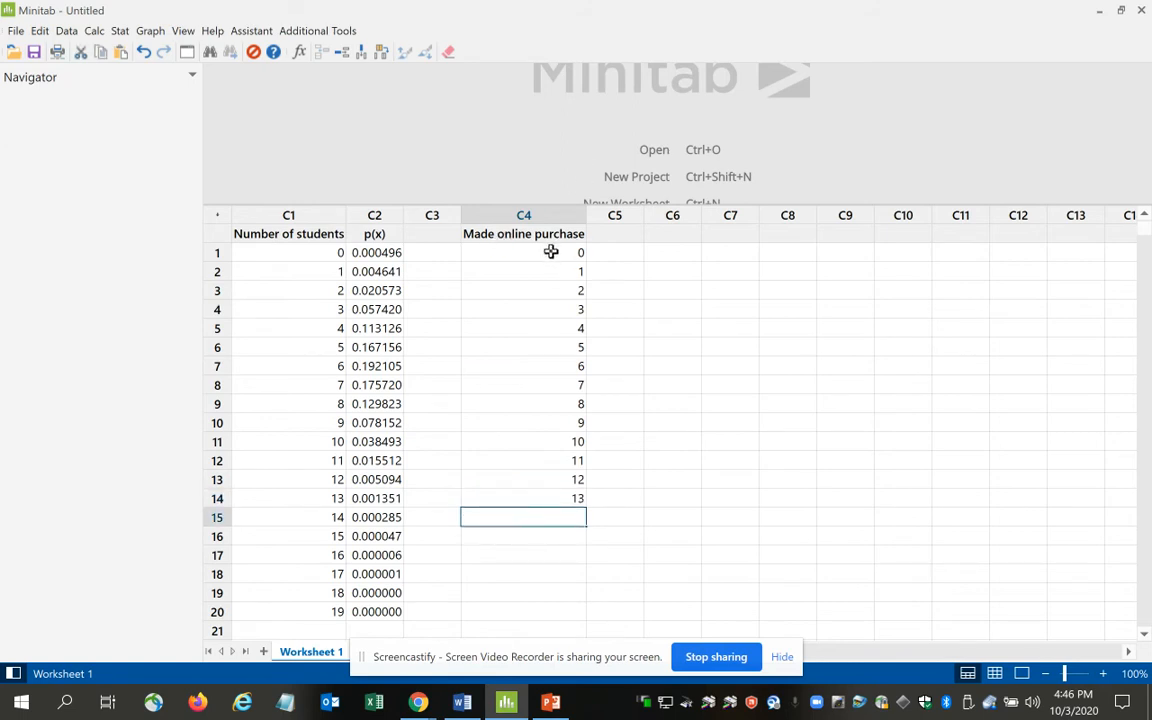
Name column C5 "prob".
{"action": "left_click", "coordinate": [628, 236]}
{"action": "type", "text": "pr"}
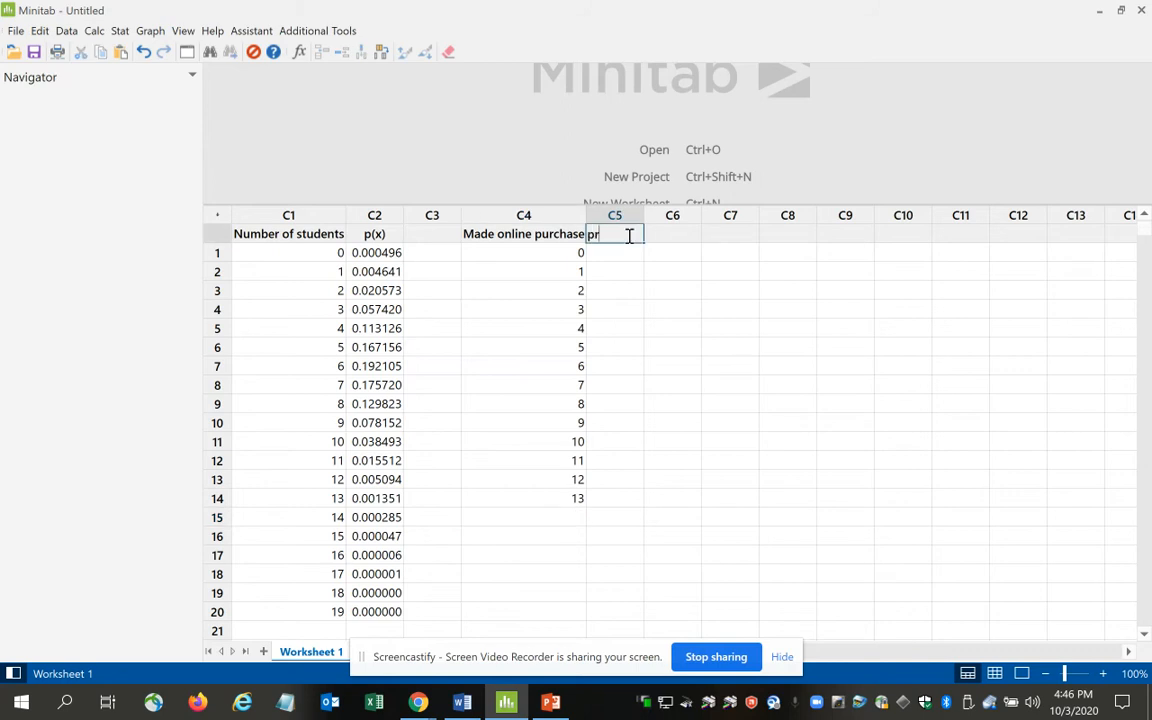
{"action": "type", "text": "ob"}
{"action": "key", "text": "BackSpace"}
{"action": "type", "text": "ob"}
{"action": "key", "text": "Return"}
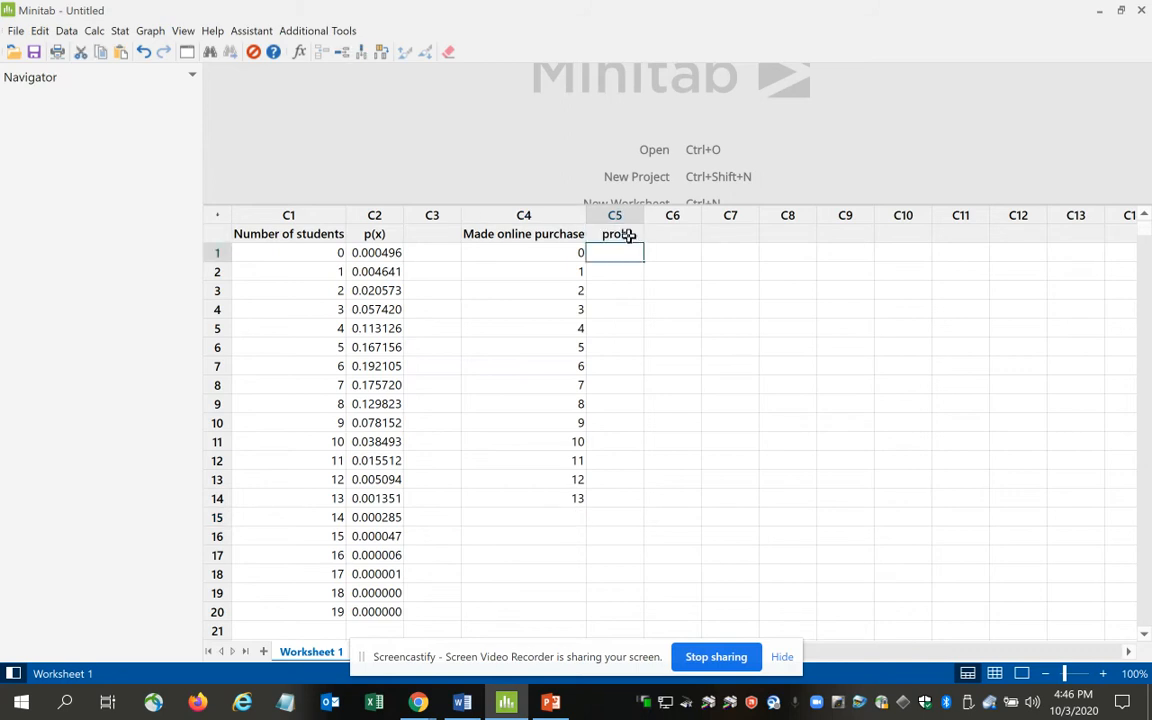
Set up a binomial distribution probability calculation with 13 trials and an event probability of 0.44.
{"action": "left_click", "coordinate": [94, 32]}
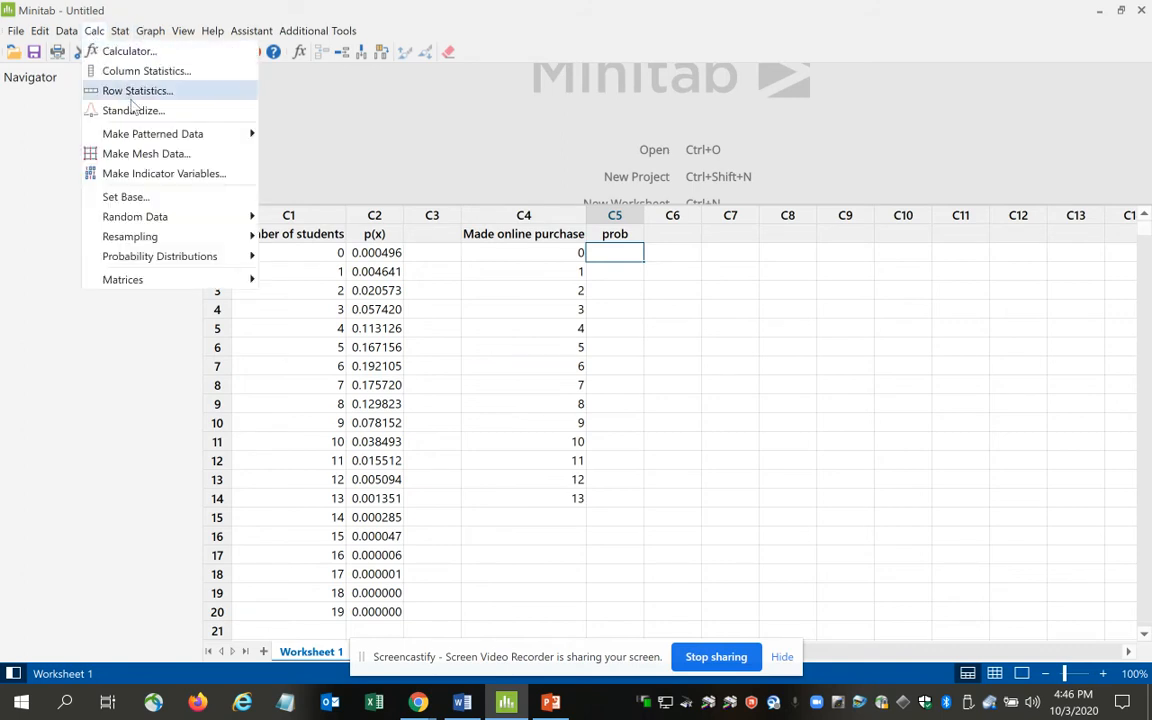
{"action": "mouse_move", "coordinate": [188, 265]}
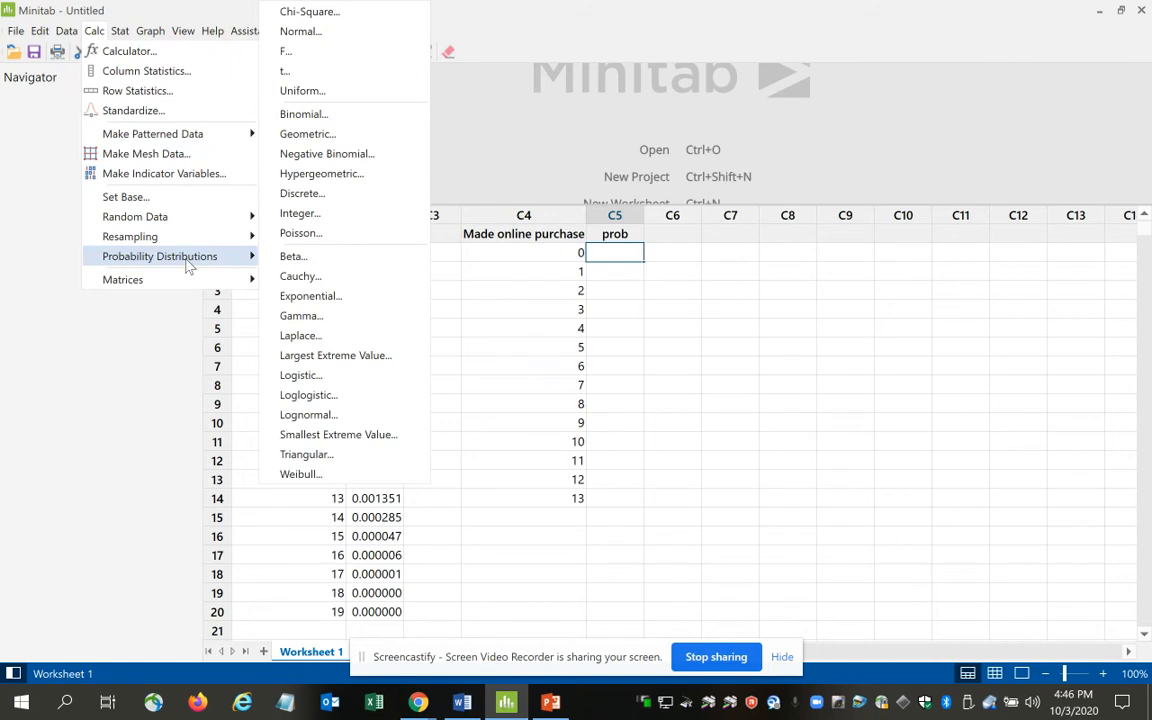
{"action": "left_click", "coordinate": [329, 115]}
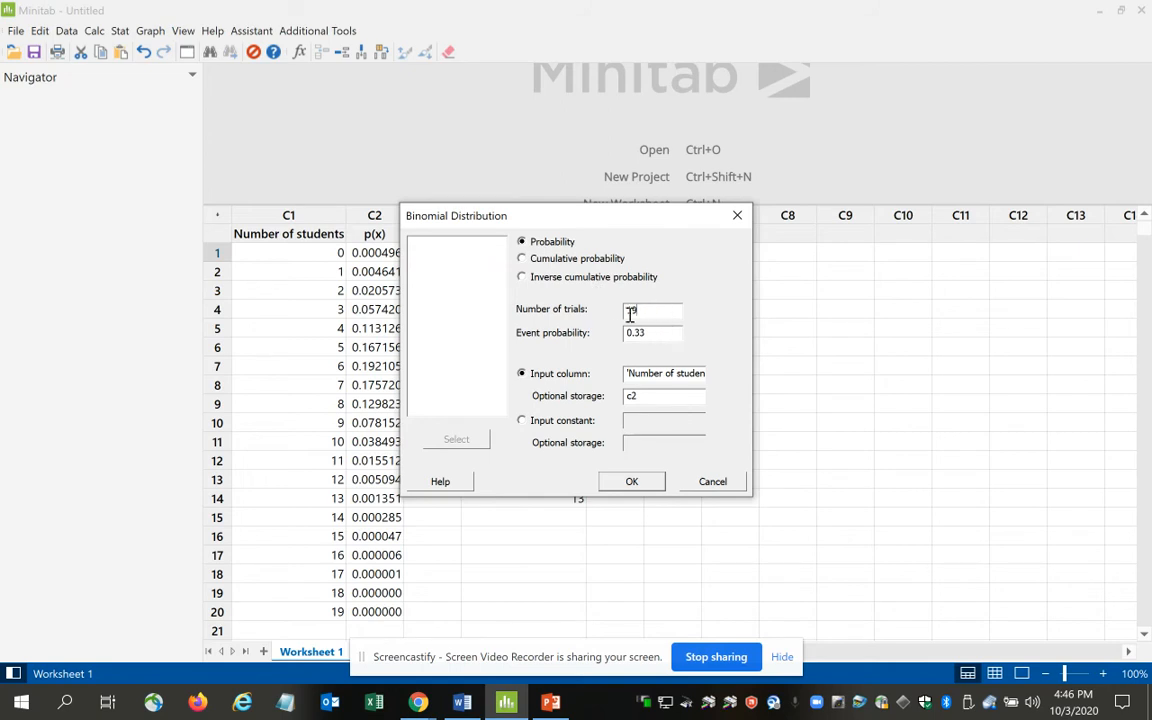
{"action": "key", "text": "BackSpace"}
{"action": "type", "text": "3"}
{"action": "key", "text": "Tab"}
{"action": "type", "text": "0"}
Try to insert the Made online purchase column as the binomial calculation's input column.
{"action": "left_click", "coordinate": [663, 375]}
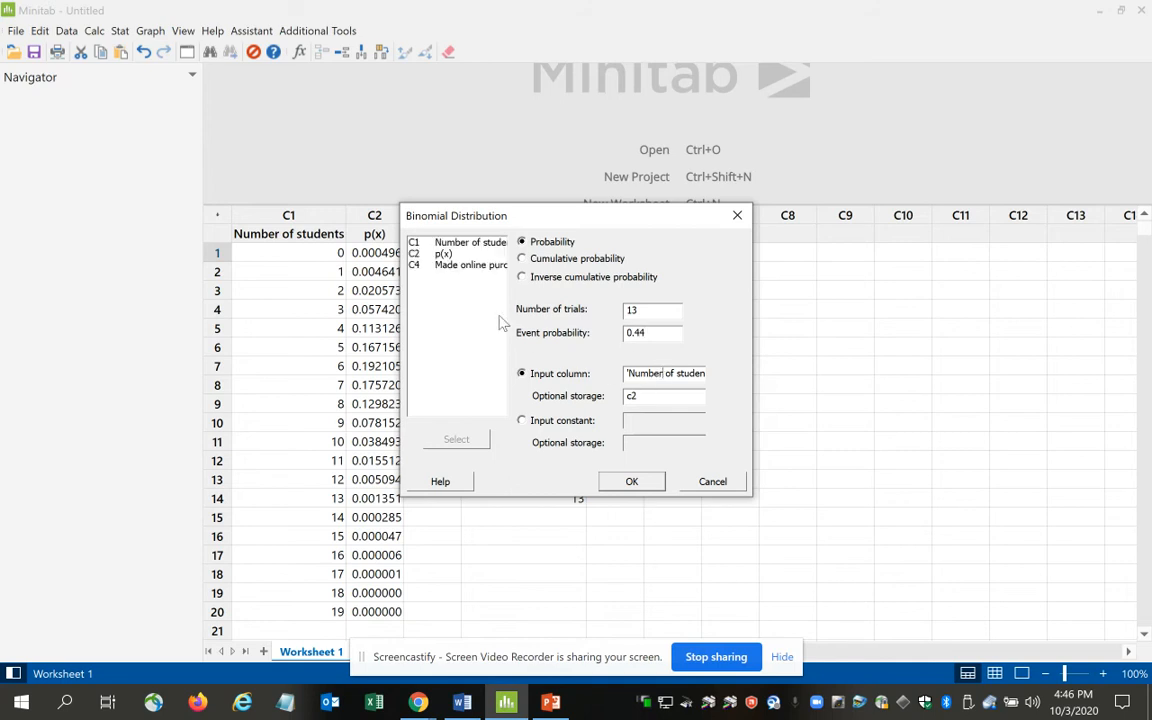
{"action": "double_click", "coordinate": [463, 265]}
{"action": "key", "text": "Return"}
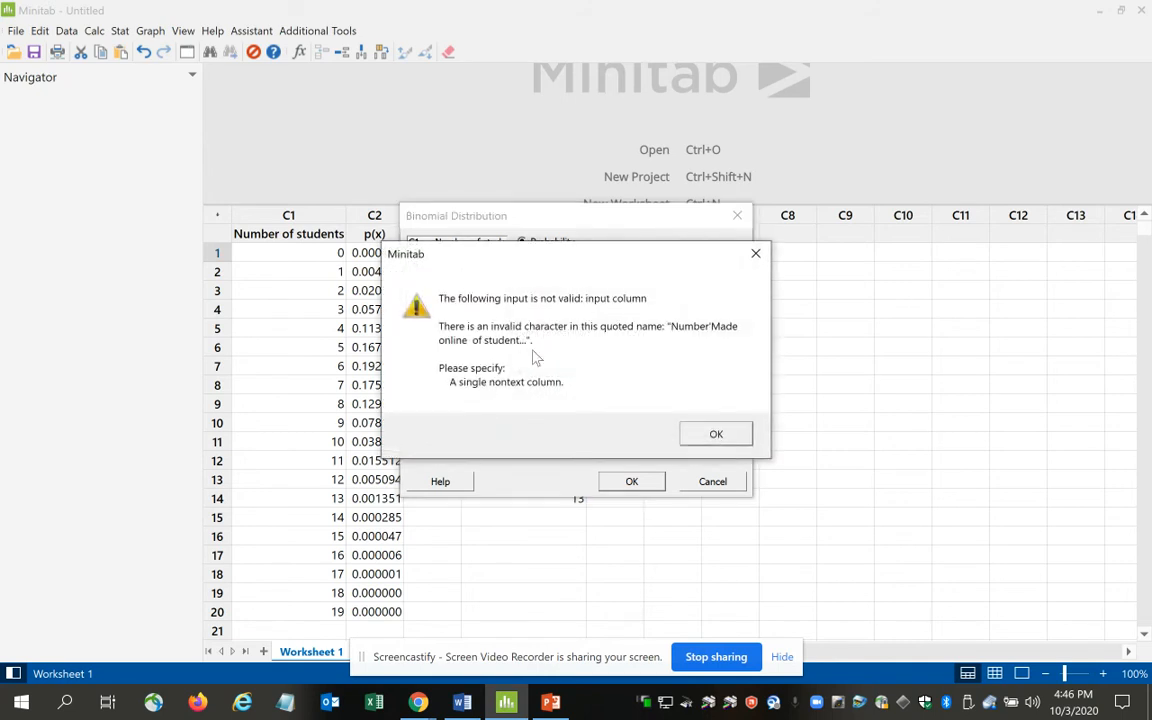
{"action": "left_click", "coordinate": [746, 440]}
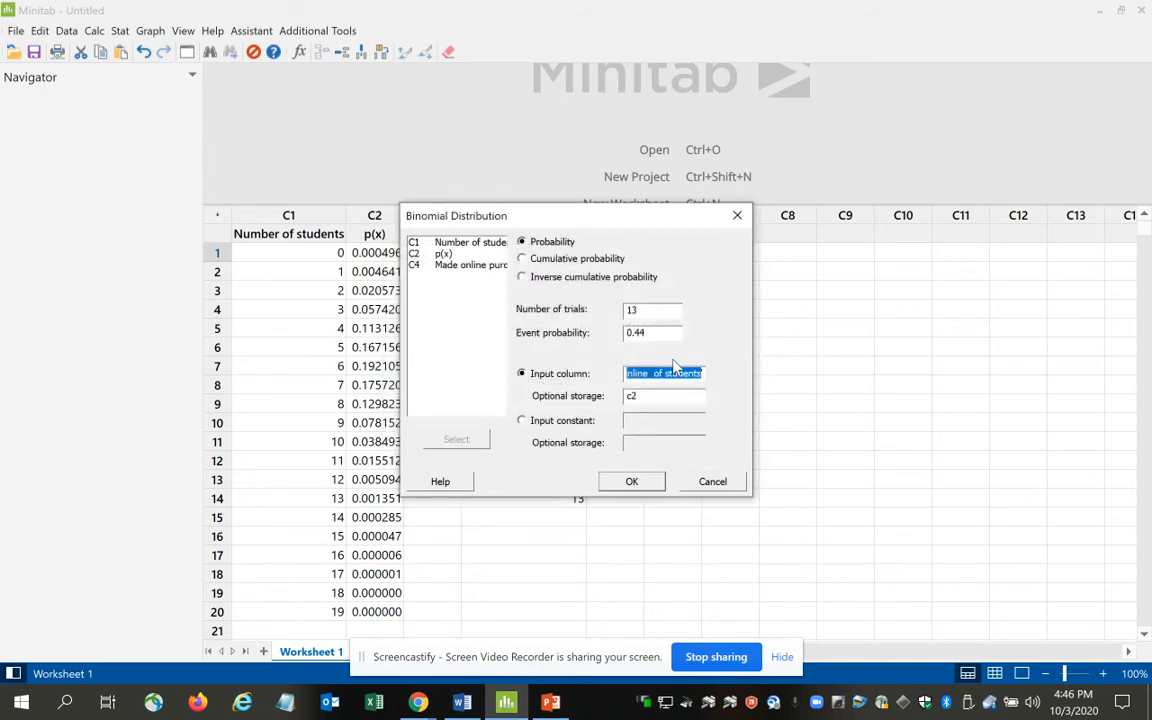
{"action": "type", "text": "1"}
{"action": "double_click", "coordinate": [476, 266]}
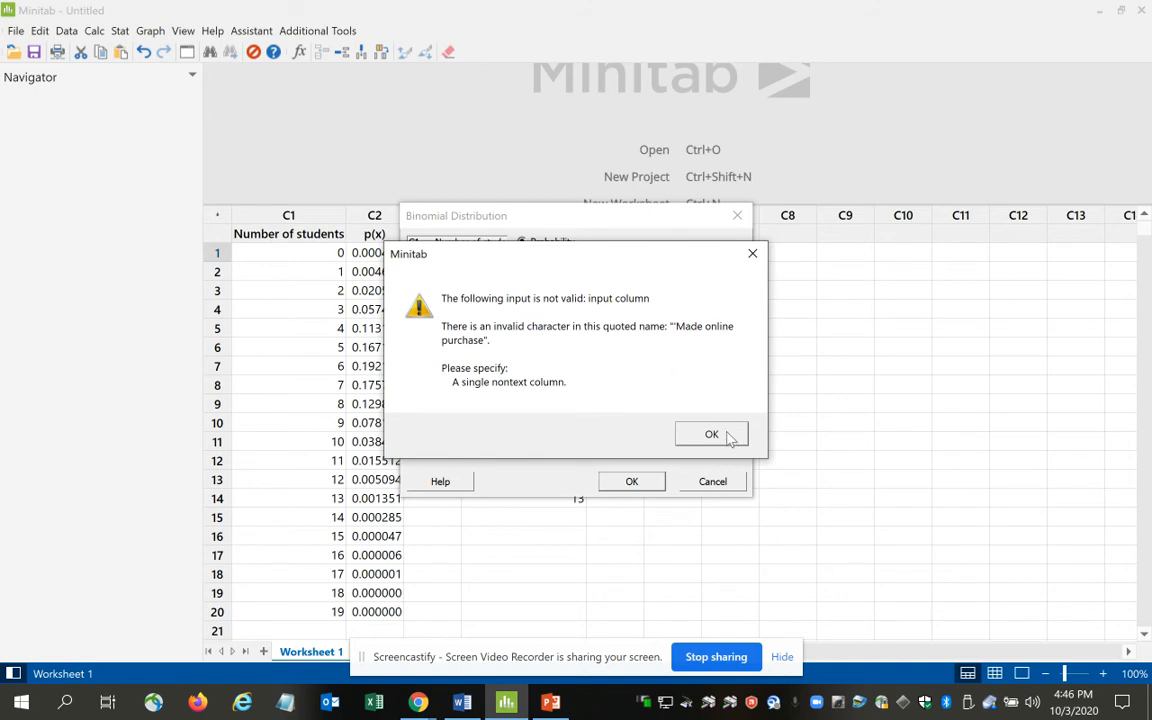
{"action": "left_click", "coordinate": [711, 434]}
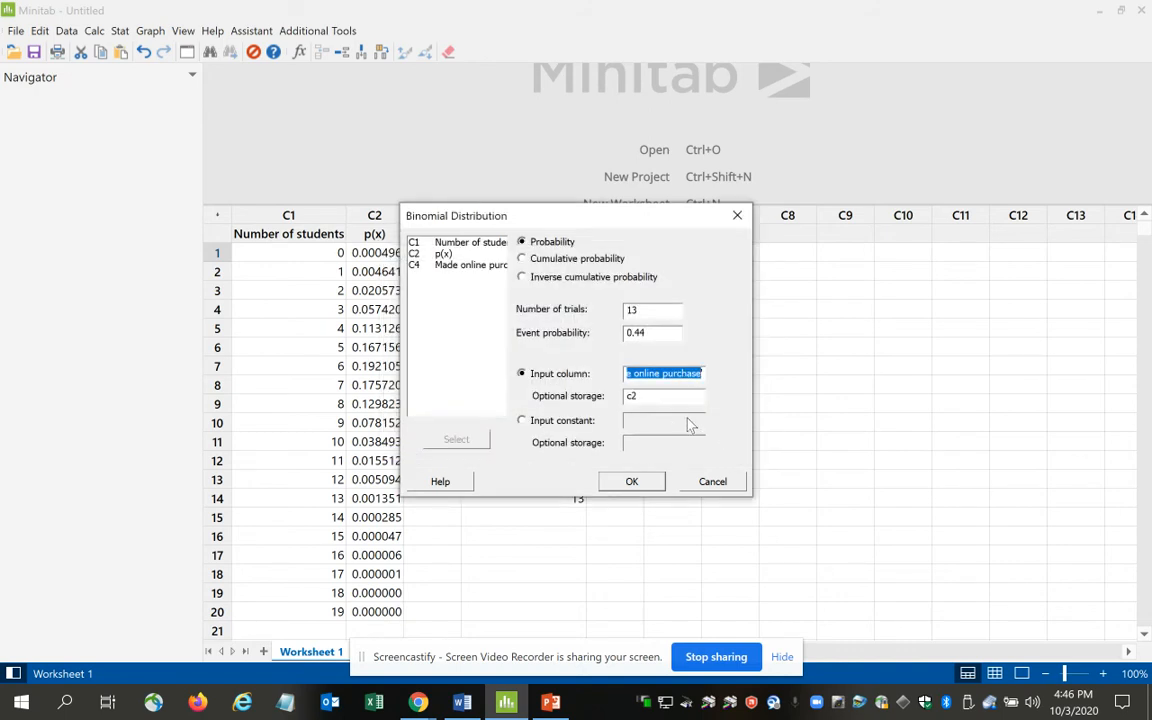
Set the input column to c4 and the optional storage to c5, and compute the binomial probabilities.
{"action": "left_click_drag", "start_coordinate": [704, 377], "coordinate": [562, 376]}
{"action": "key", "text": "BackSpace"}
{"action": "type", "text": "c4"}
{"action": "key", "text": "Tab"}
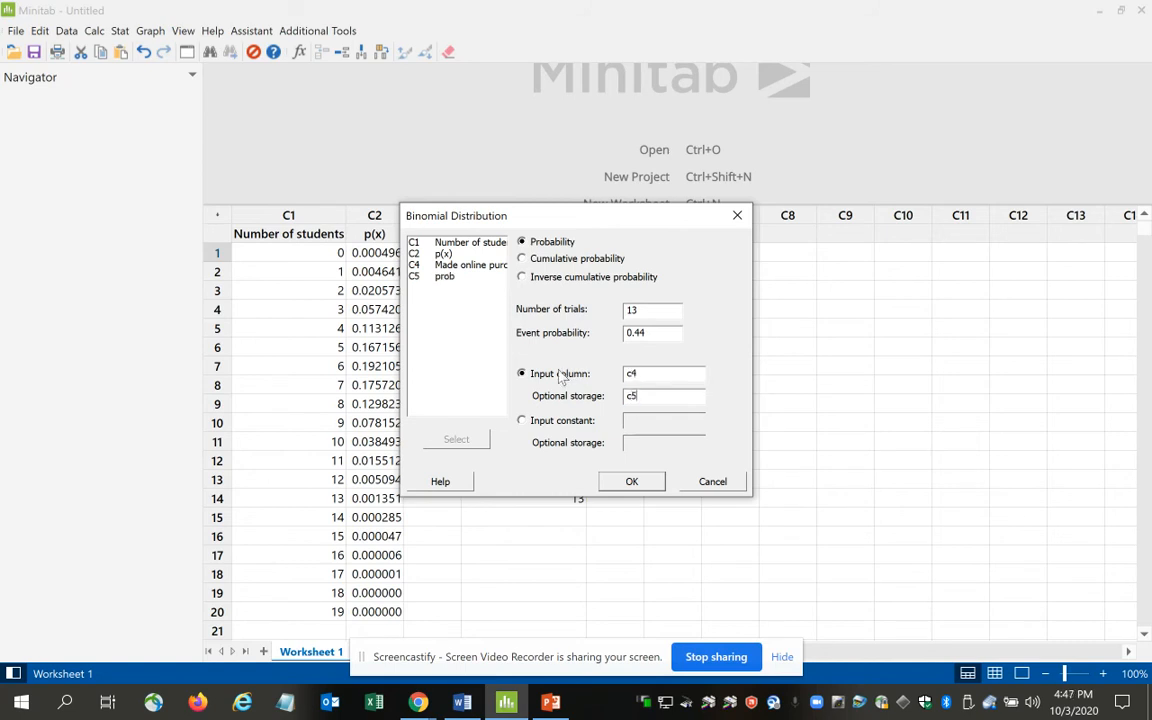
{"action": "key", "text": "Return"}
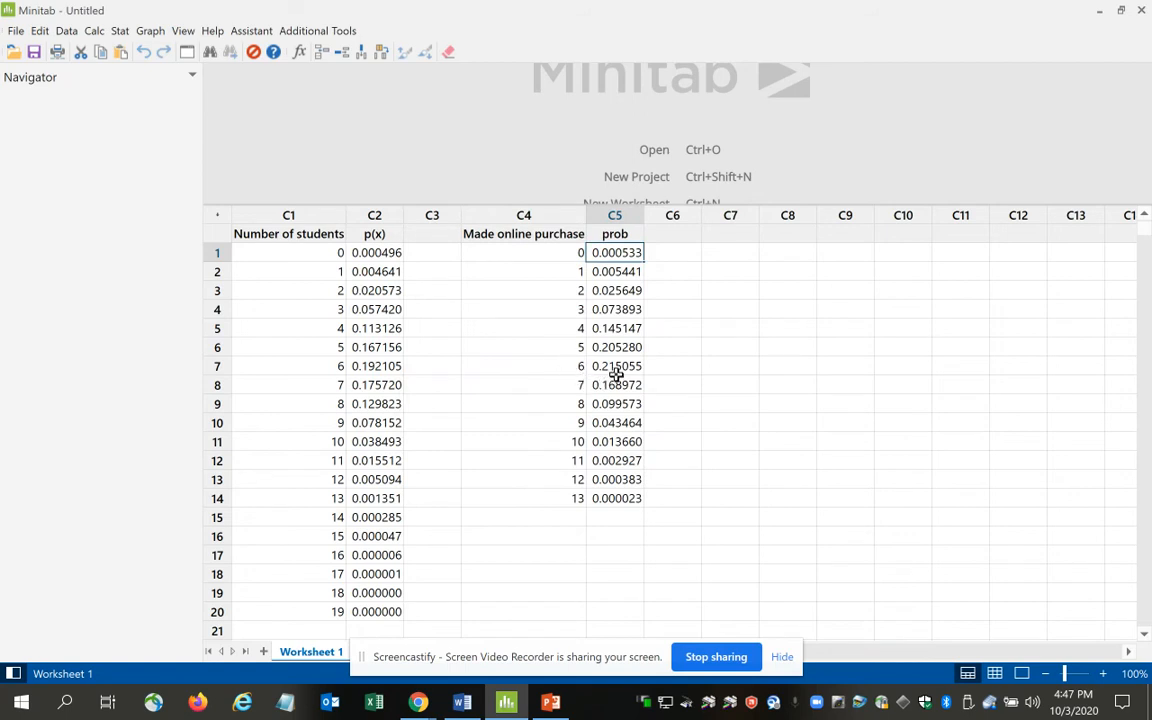
Check the problem's x value in Word, then in Minitab copy the prob values for 0 through 3 into column C6.
{"action": "left_click", "coordinate": [462, 702]}
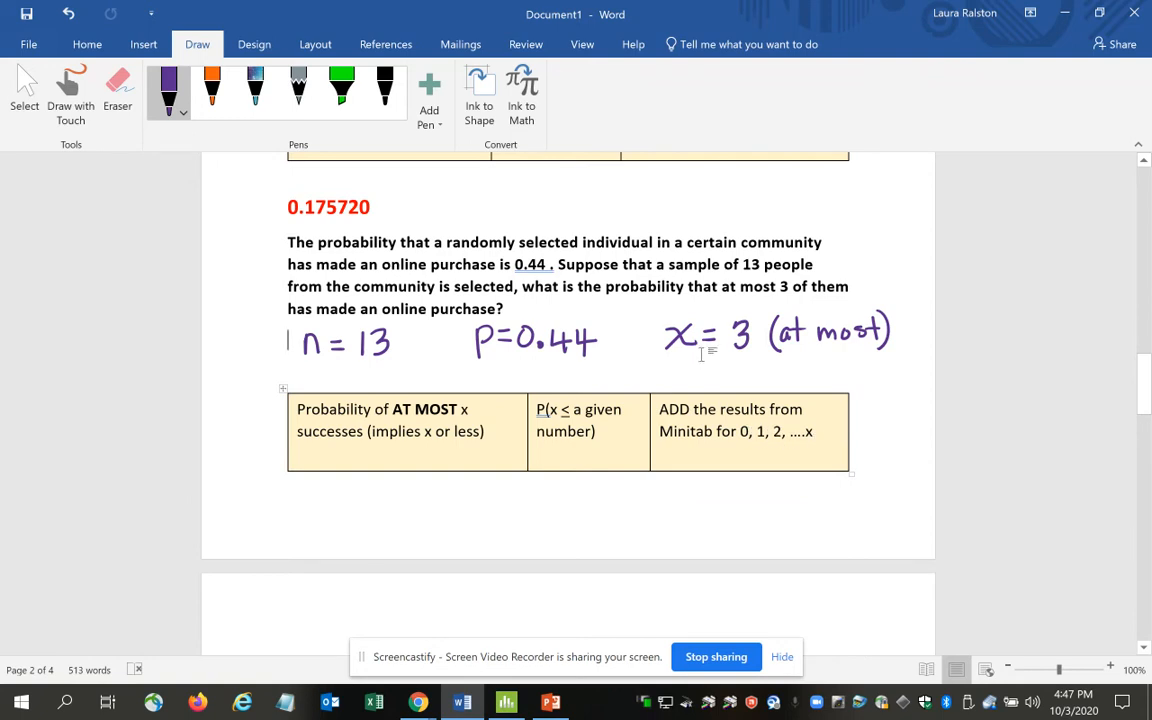
{"action": "left_click", "coordinate": [506, 702]}
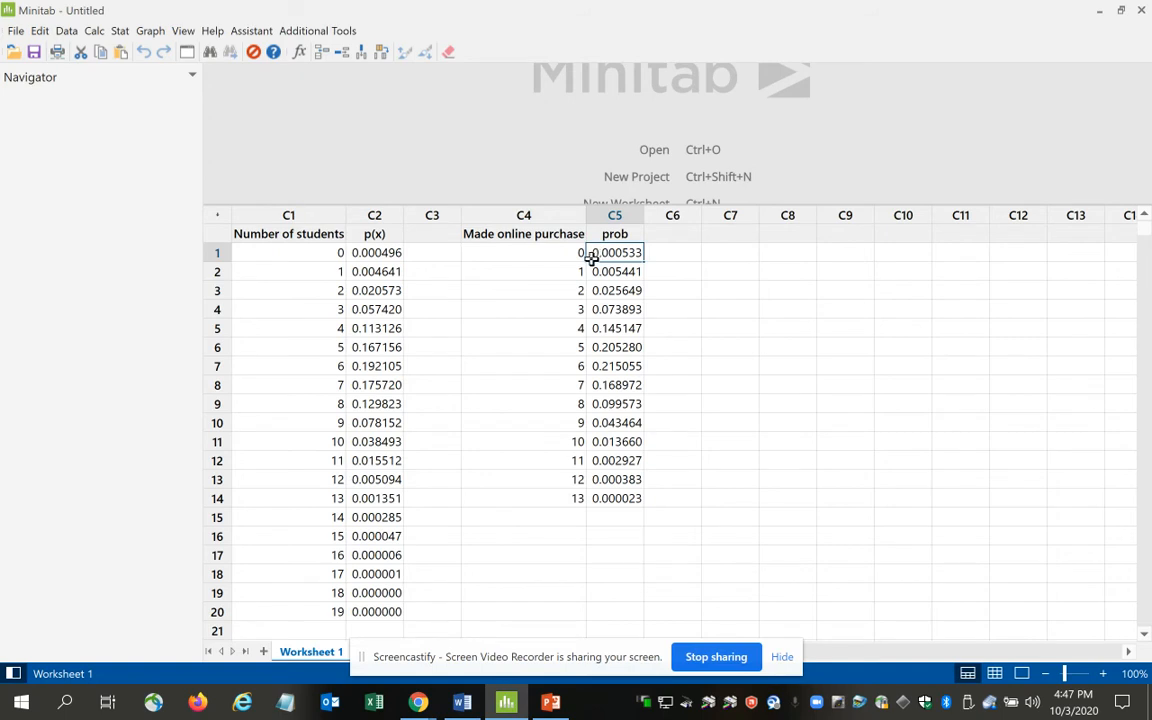
{"action": "key", "text": "shift+Down"}
{"action": "key", "text": "shift+Down"}
{"action": "key", "text": "shift+Down"}
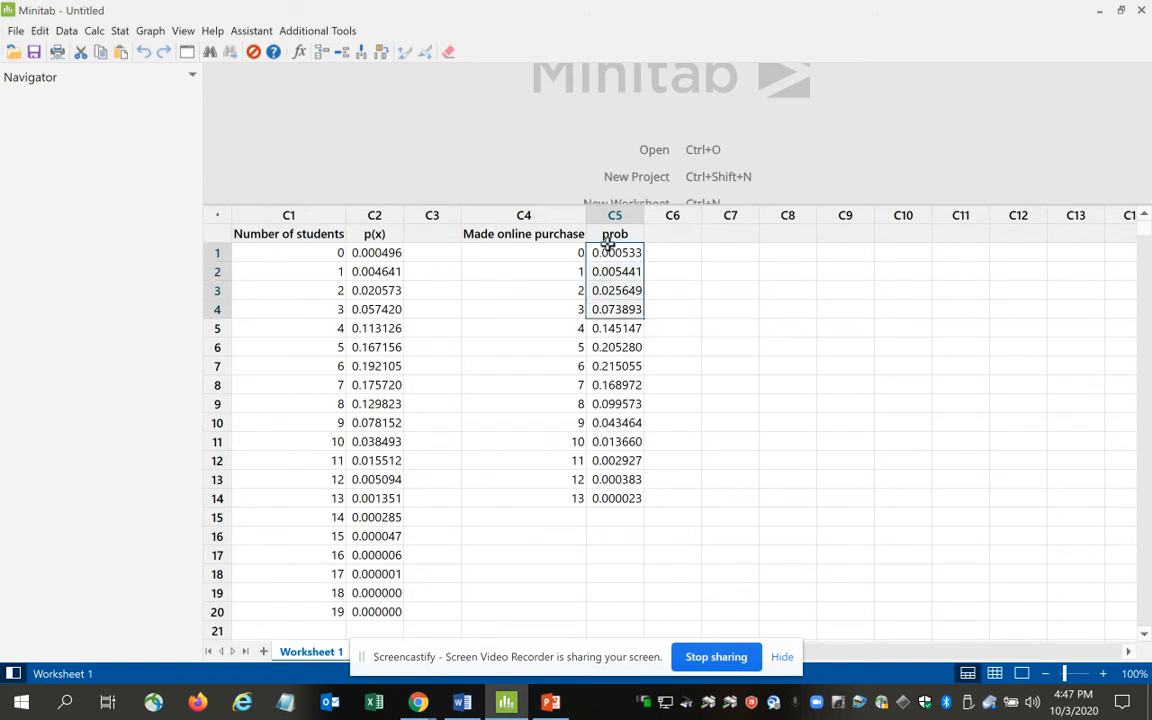
{"action": "right_click", "coordinate": [609, 263]}
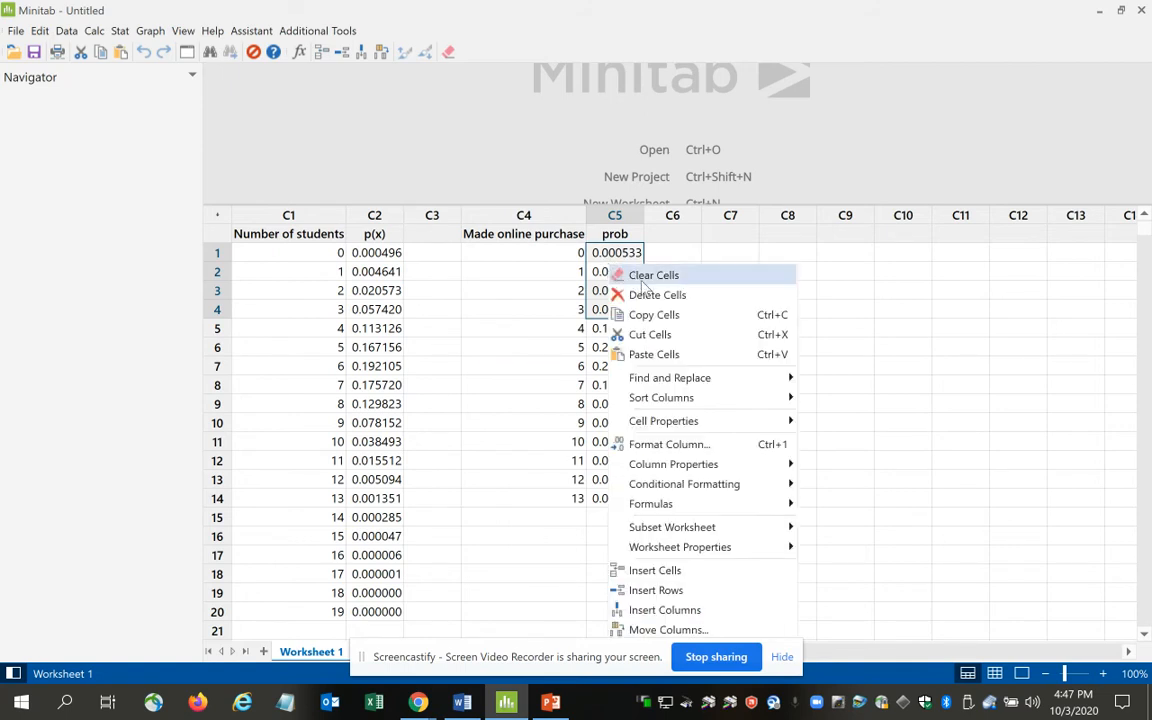
{"action": "left_click", "coordinate": [661, 318]}
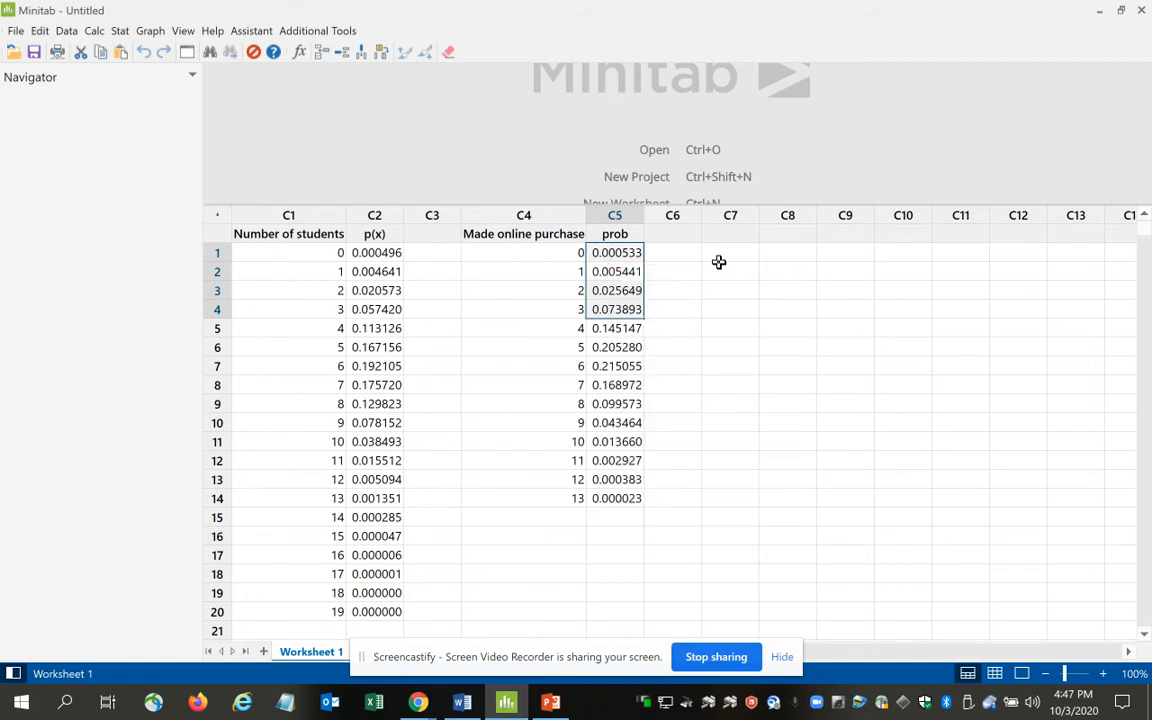
{"action": "left_click", "coordinate": [676, 252]}
{"action": "key", "text": "ctrl+v"}
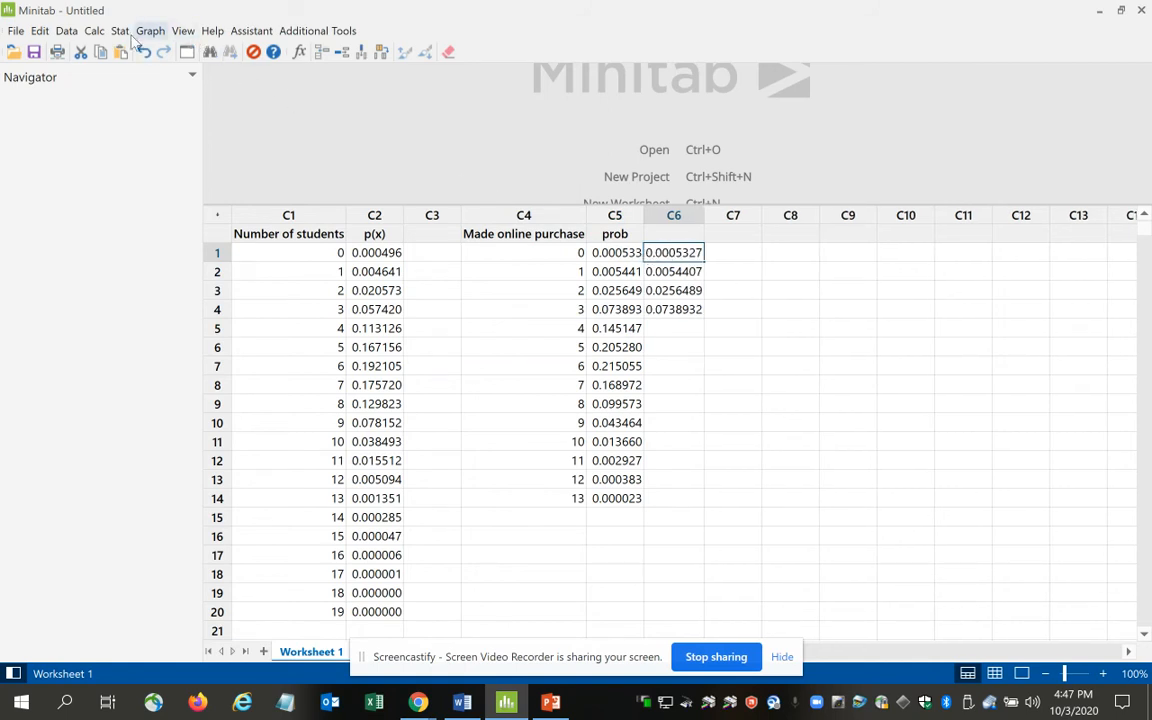
Set up a Column Statistics sum with C6 as the input variable.
{"action": "left_click", "coordinate": [95, 32]}
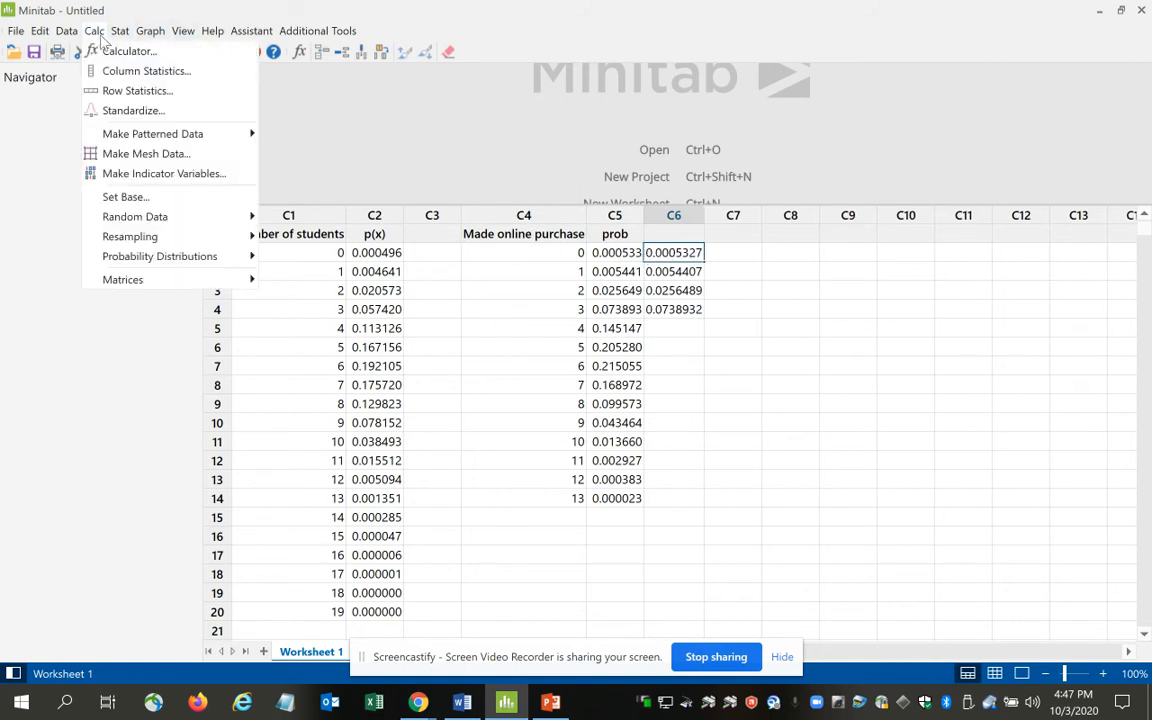
{"action": "left_click", "coordinate": [119, 33]}
{"action": "left_click", "coordinate": [97, 34]}
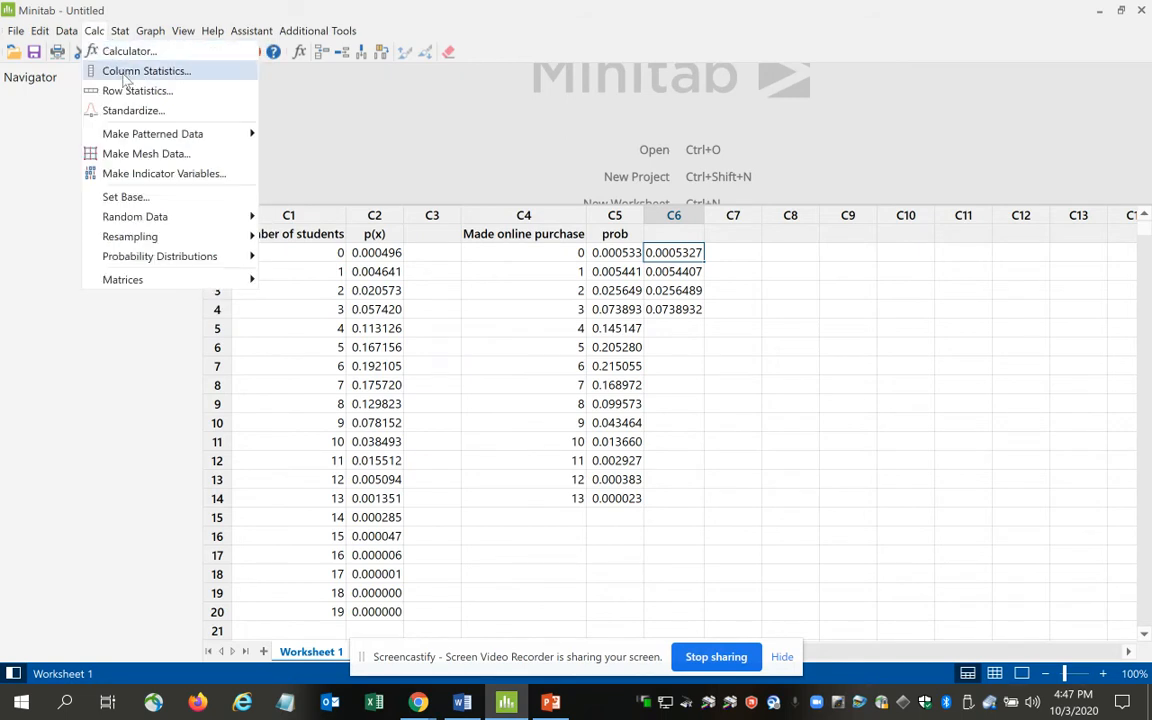
{"action": "left_click", "coordinate": [120, 72]}
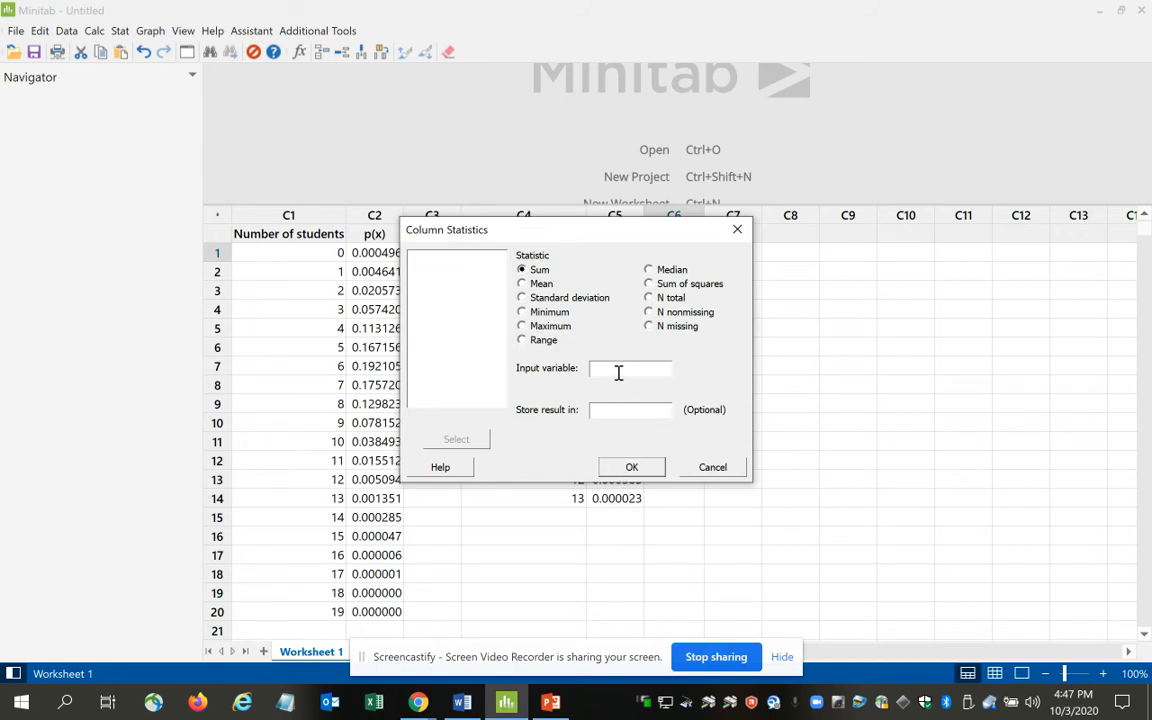
{"action": "left_click", "coordinate": [605, 369]}
{"action": "double_click", "coordinate": [440, 290]}
Try to store the sum of C6 in column C7.
{"action": "left_click", "coordinate": [630, 464]}
{"action": "left_click", "coordinate": [673, 428]}
{"action": "left_click", "coordinate": [631, 415]}
{"action": "type", "text": "C"}
{"action": "key", "text": "Return"}
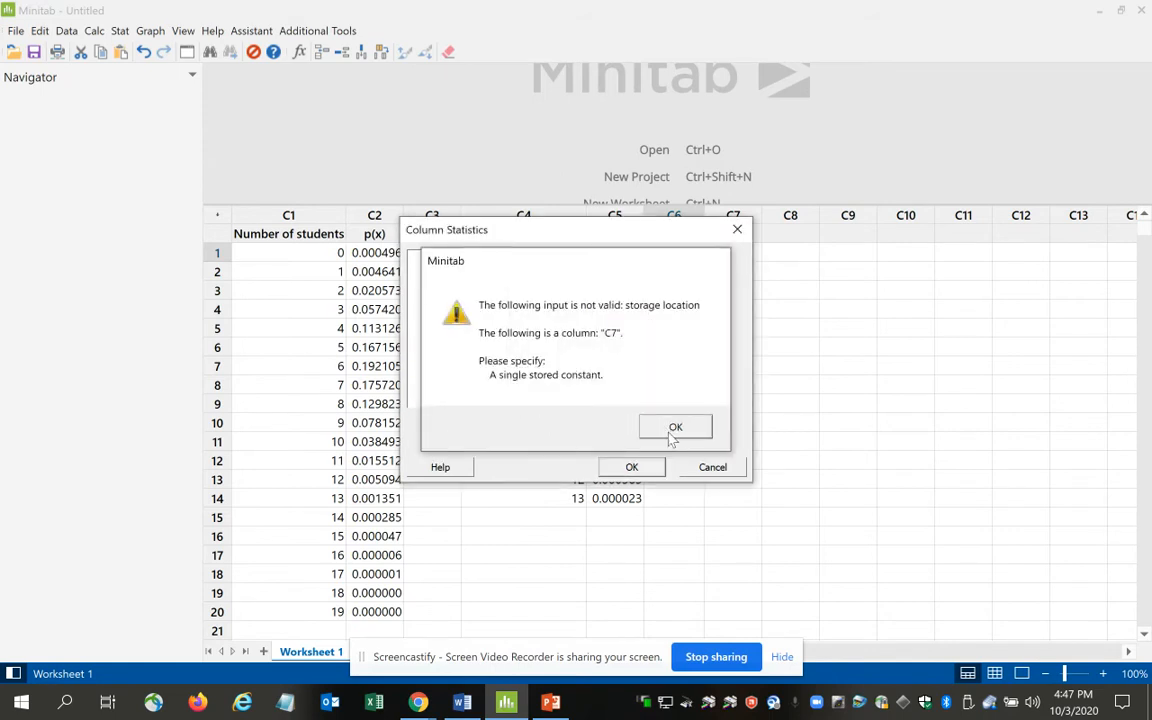
{"action": "left_click", "coordinate": [672, 428]}
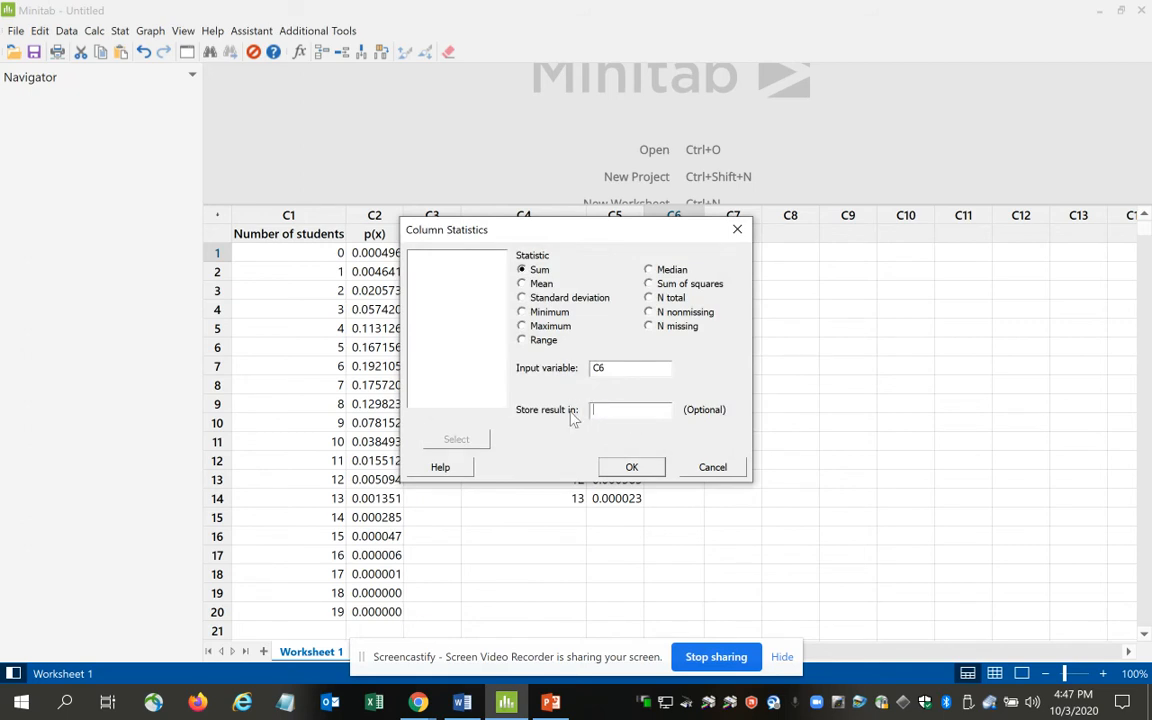
Calculate the sum of C6 without a storage location and select the result in the output.
{"action": "left_click", "coordinate": [649, 467]}
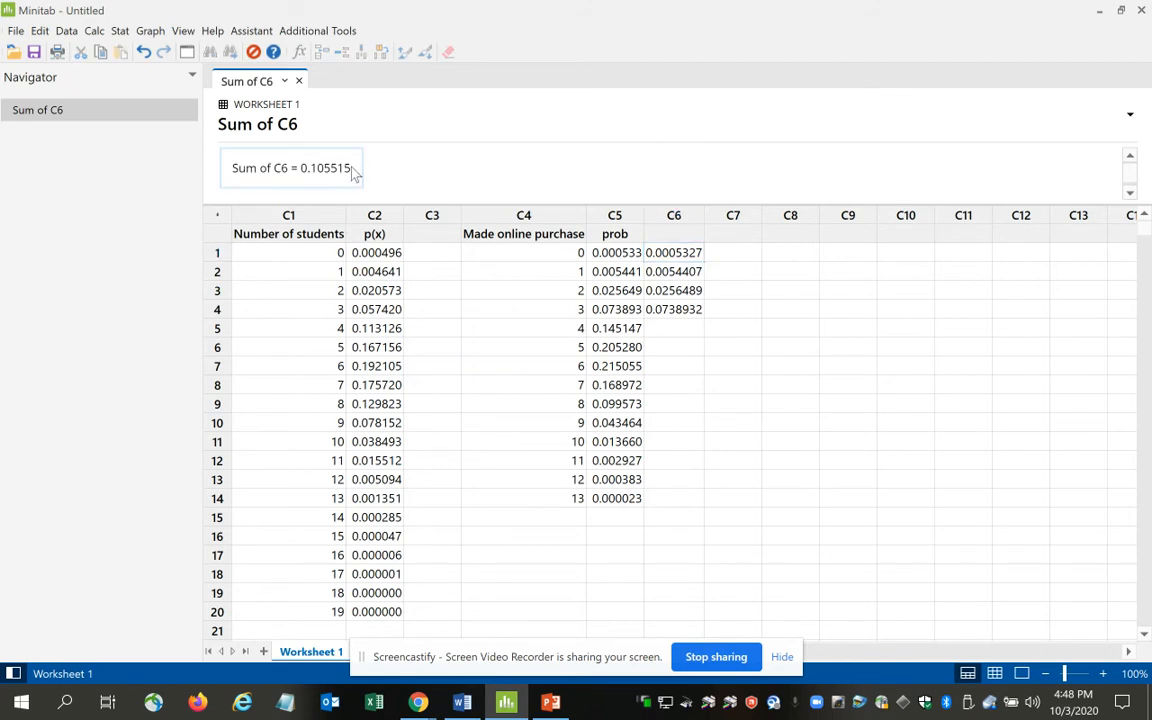
{"action": "left_click", "coordinate": [230, 155]}
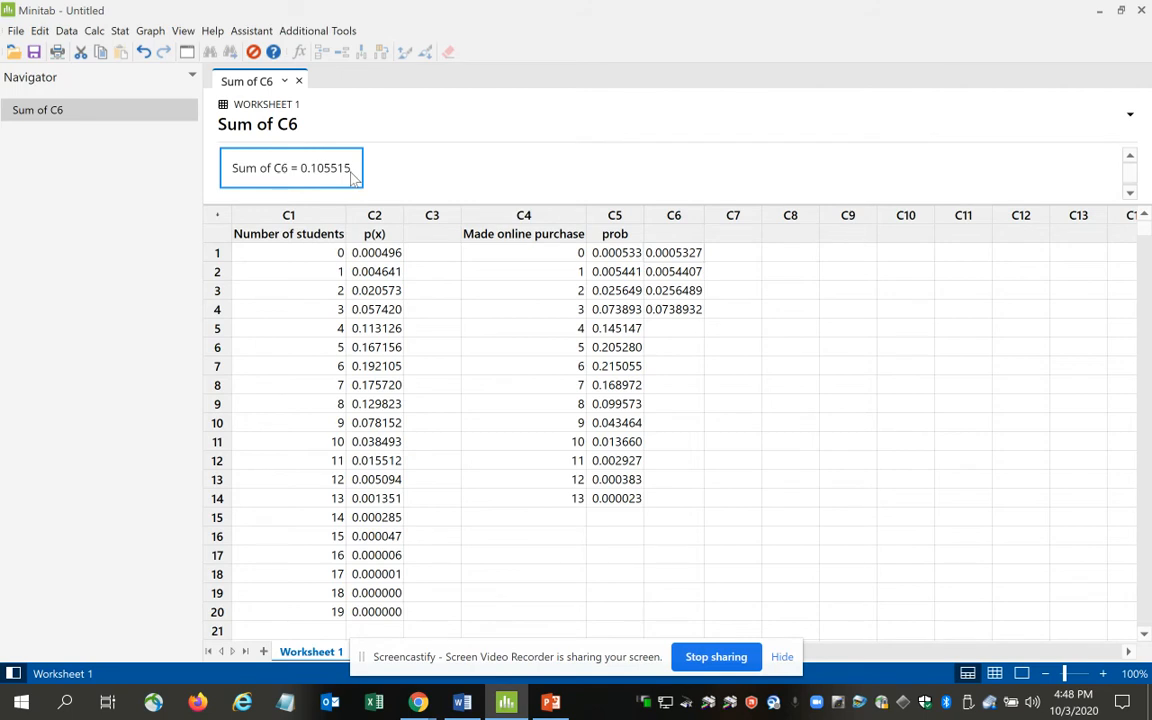
Switch to Word and handwrite "0.105515" in purple ink below the AT MOST x table.
{"action": "left_click", "coordinate": [462, 703]}
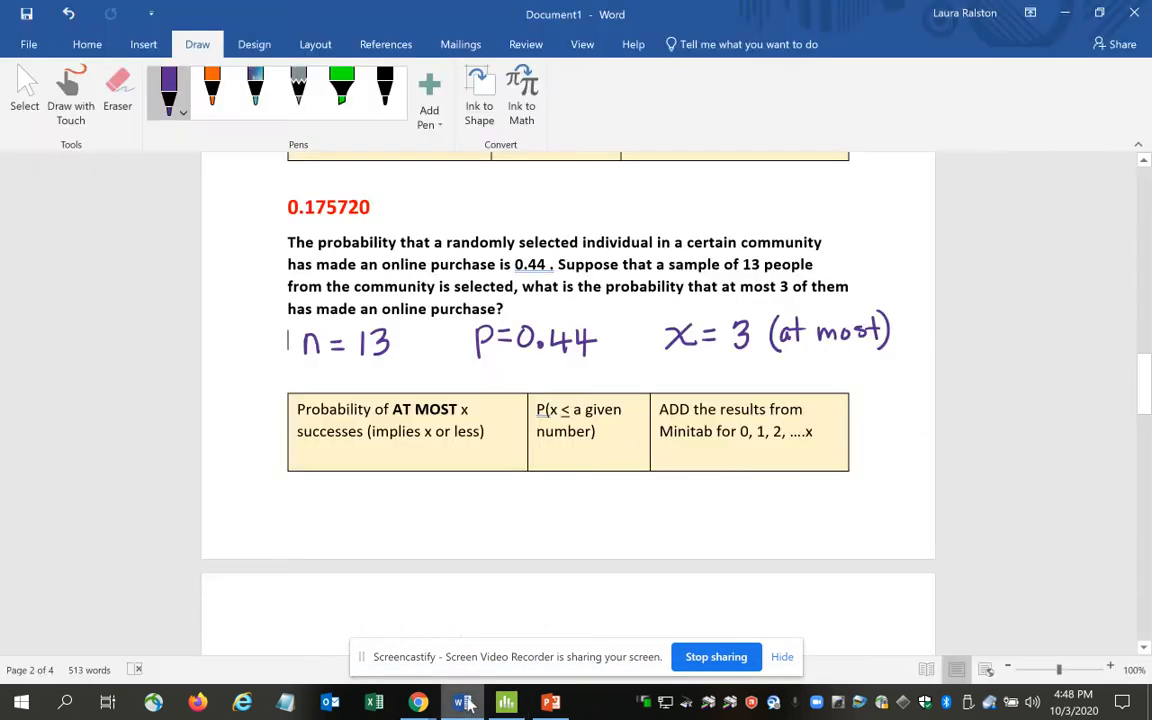
{"action": "left_click", "coordinate": [362, 515]}
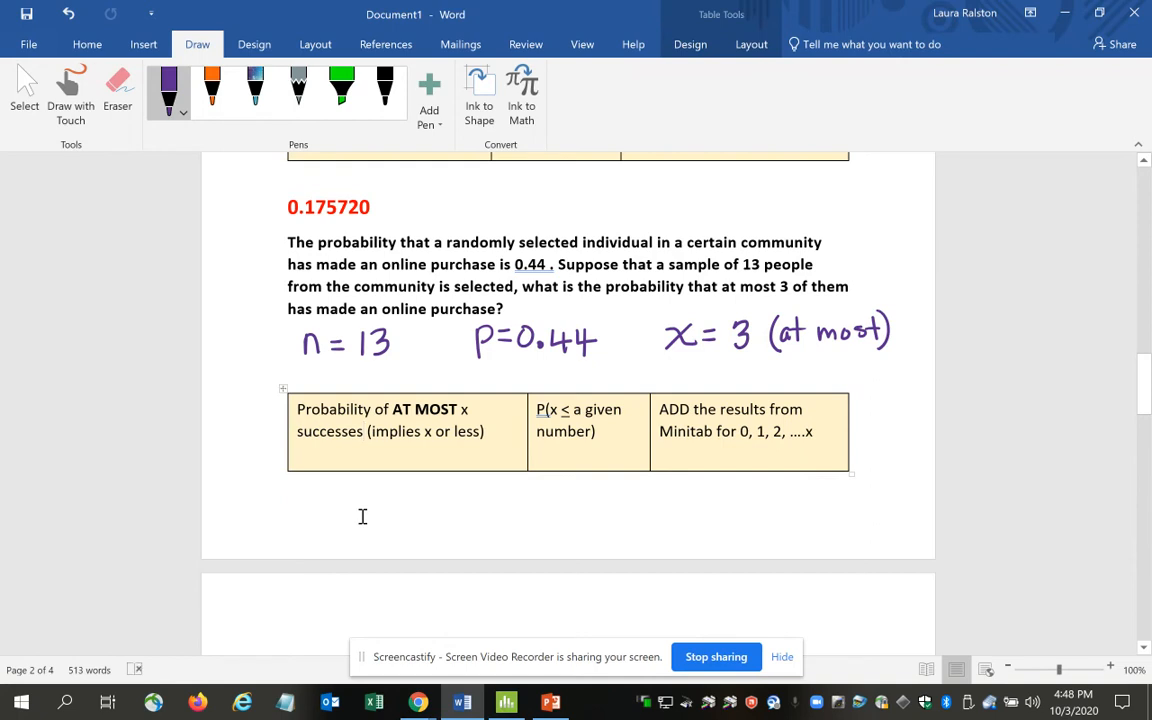
{"action": "mouse_move", "coordinate": [307, 514]}
{"action": "left_mouse_down"}
{"action": "mouse_move", "coordinate": [357, 530]}
{"action": "mouse_move", "coordinate": [385, 505]}
{"action": "left_mouse_up"}
{"action": "left_click_drag", "start_coordinate": [397, 503], "coordinate": [460, 522]}
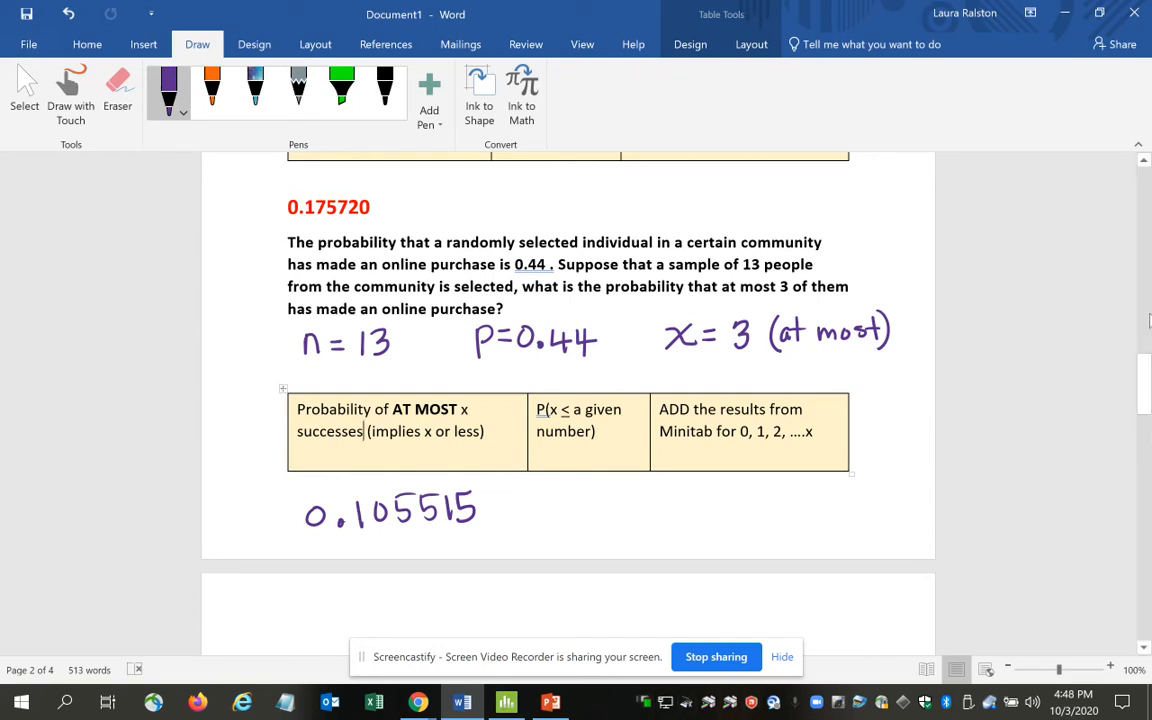
Delete the blank lines above the International Airport flights problem.
{"action": "left_click_drag", "start_coordinate": [1145, 380], "coordinate": [1145, 405]}
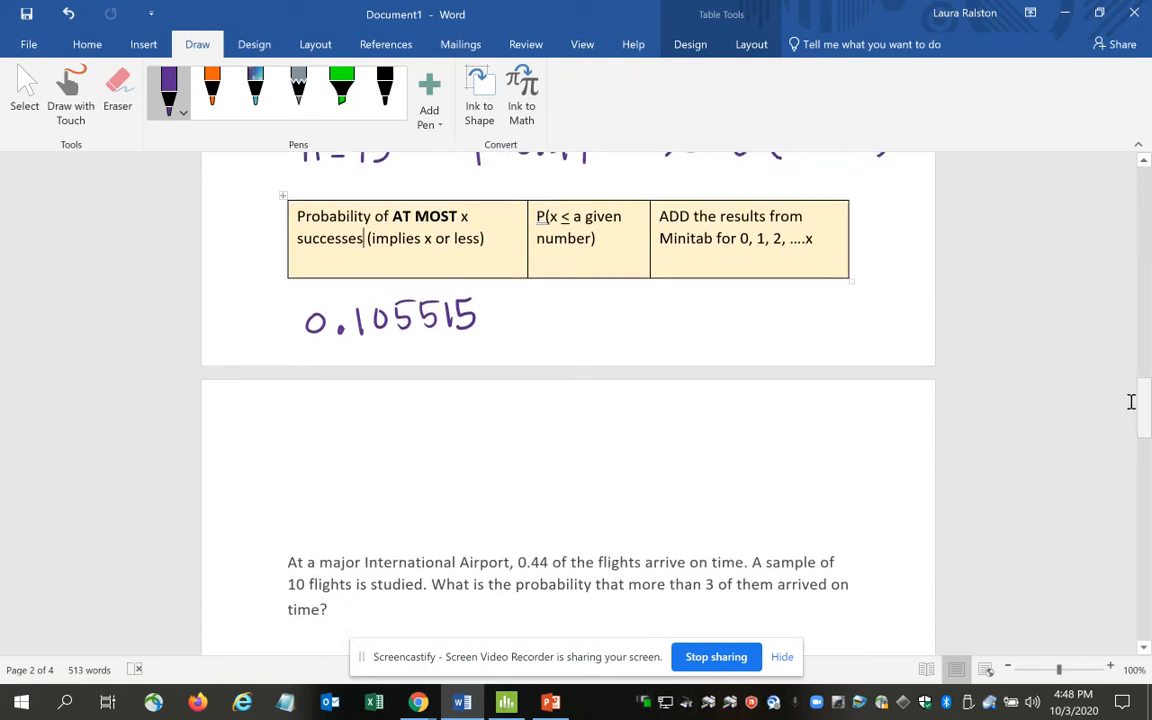
{"action": "left_click", "coordinate": [331, 505]}
{"action": "key", "text": "BackSpace"}
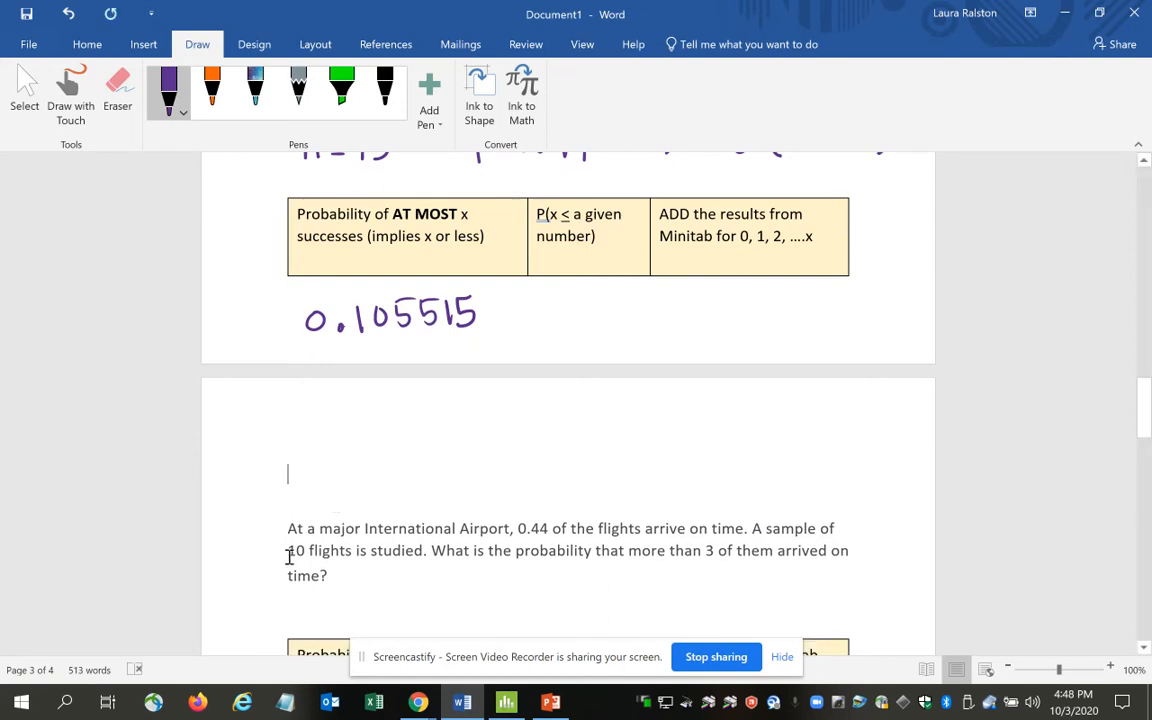
{"action": "key", "text": "BackSpace"}
{"action": "key", "text": "BackSpace"}
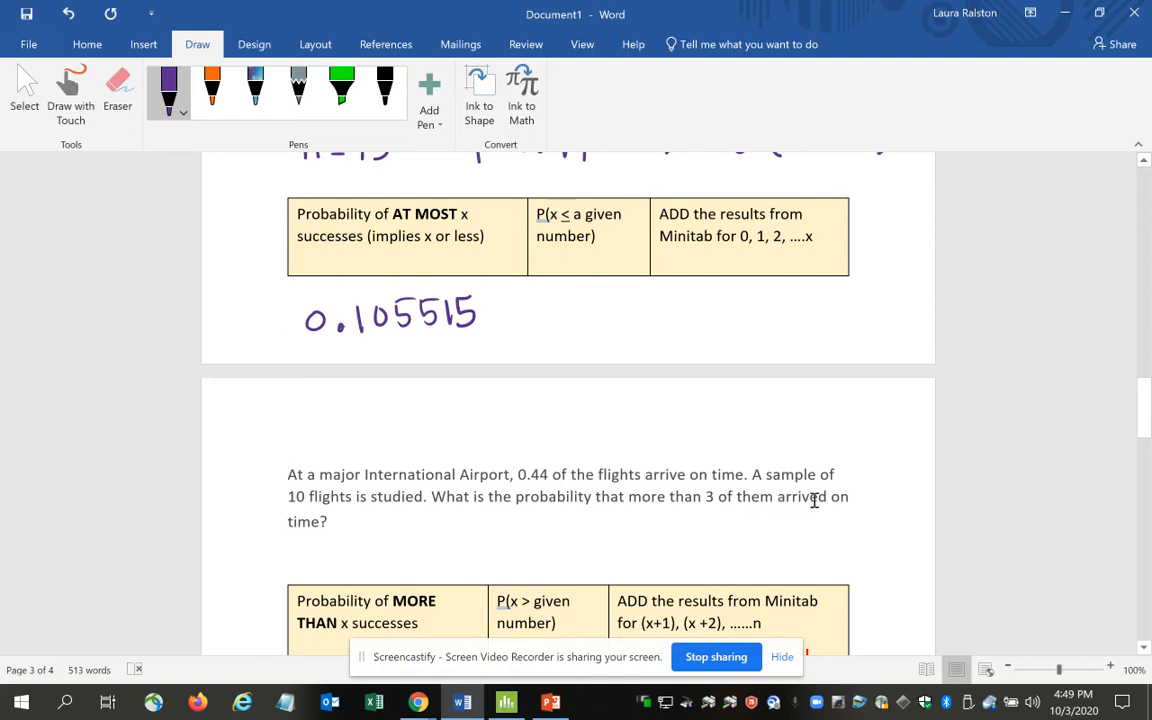
Change the pen color to dark green and handwrite "n = 10" and "p=0.4" below the International Airport flights problem.
{"action": "left_click", "coordinate": [168, 92]}
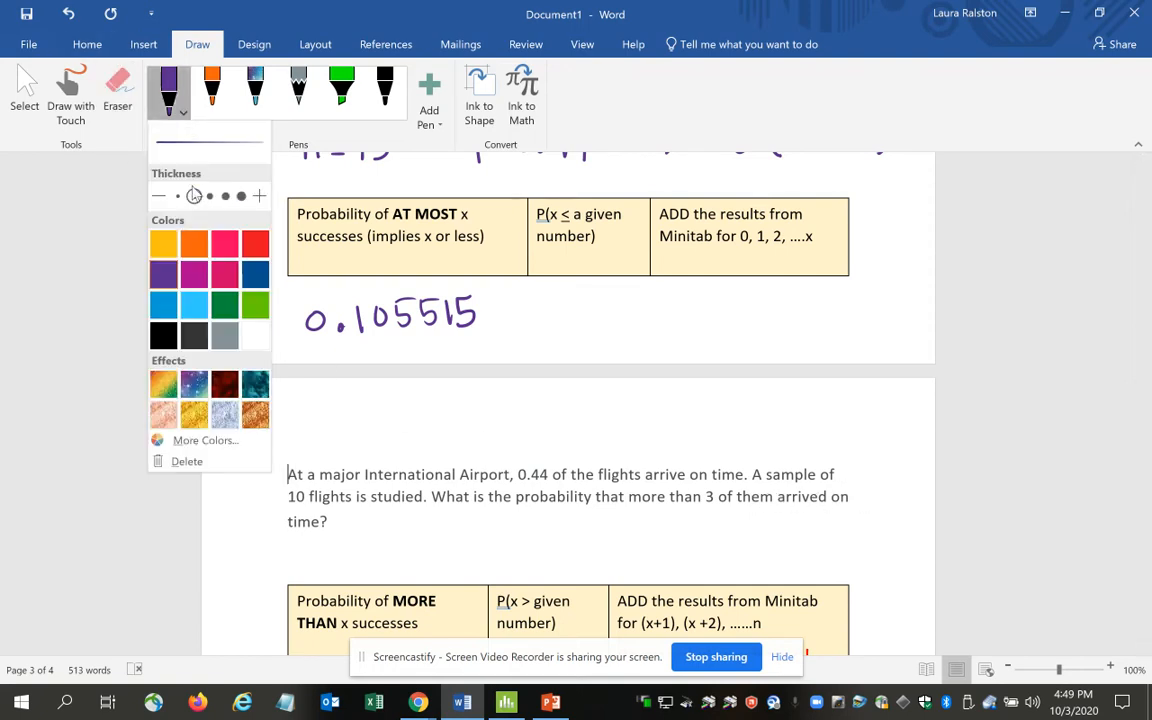
{"action": "left_click", "coordinate": [224, 306]}
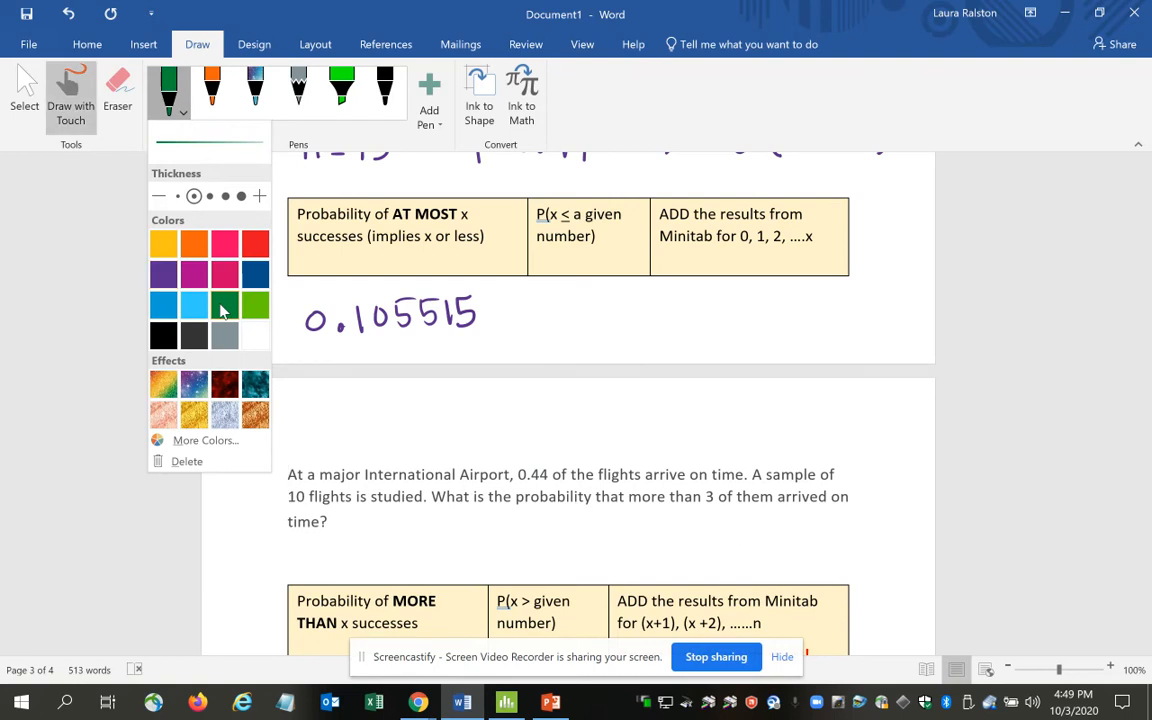
{"action": "mouse_move", "coordinate": [284, 541]}
{"action": "left_mouse_down"}
{"action": "mouse_move", "coordinate": [285, 561]}
{"action": "mouse_move", "coordinate": [328, 546]}
{"action": "left_mouse_up"}
{"action": "mouse_move", "coordinate": [316, 554]}
{"action": "left_mouse_down"}
{"action": "mouse_move", "coordinate": [360, 562]}
{"action": "mouse_move", "coordinate": [366, 537]}
{"action": "left_mouse_up"}
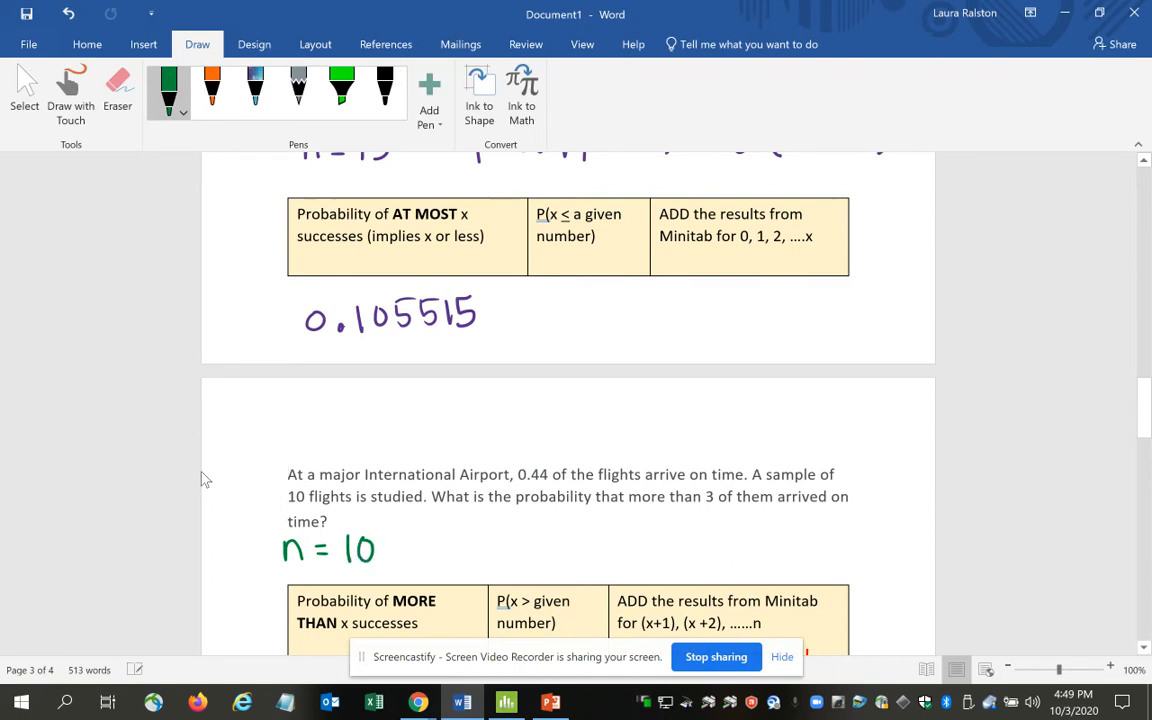
{"action": "mouse_move", "coordinate": [446, 533]}
{"action": "left_mouse_down"}
{"action": "mouse_move", "coordinate": [446, 561]}
{"action": "mouse_move", "coordinate": [447, 551]}
{"action": "left_mouse_up"}
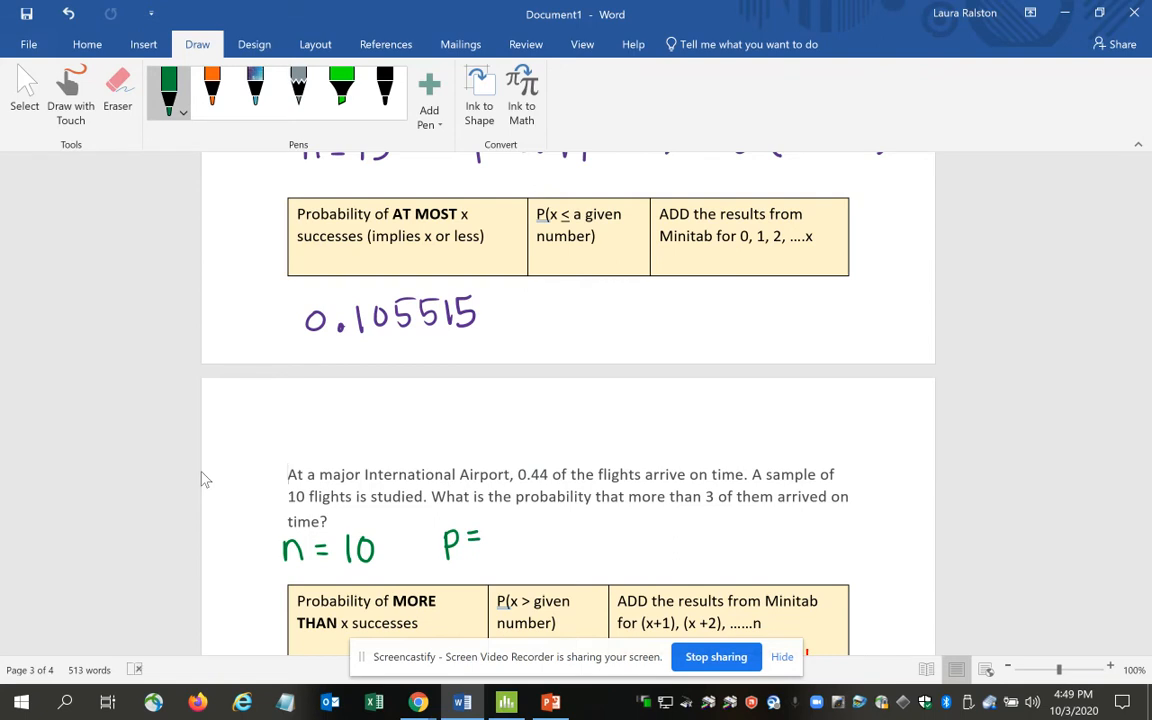
{"action": "left_click", "coordinate": [510, 541]}
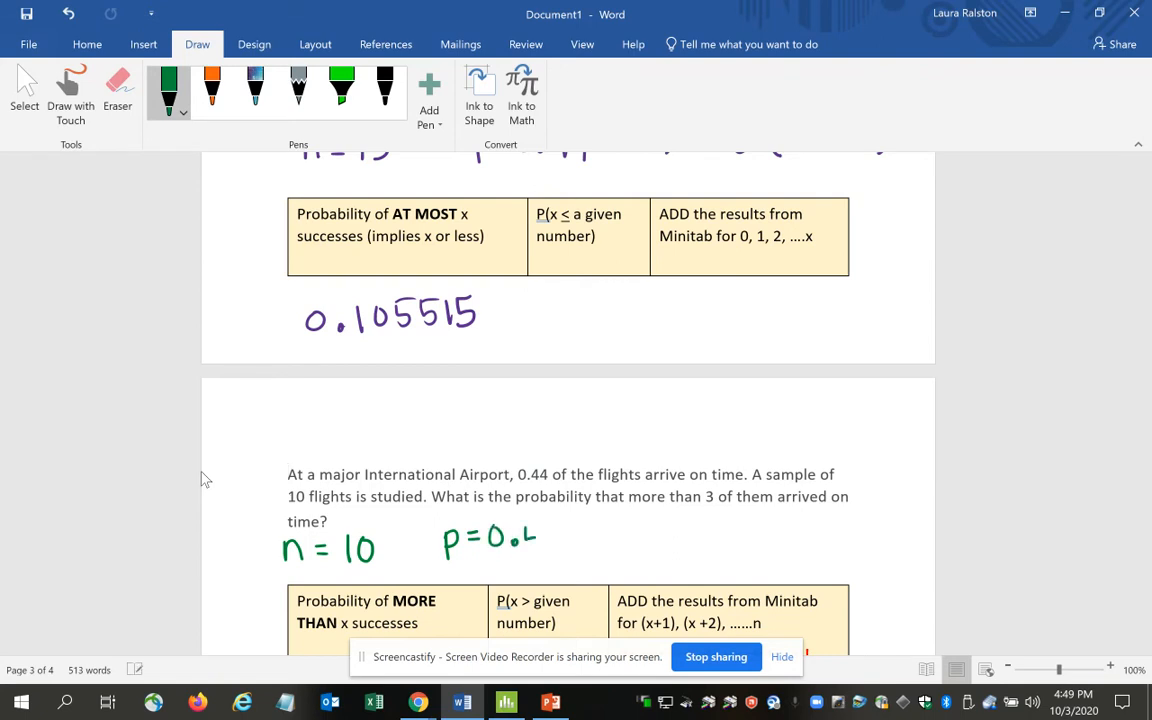
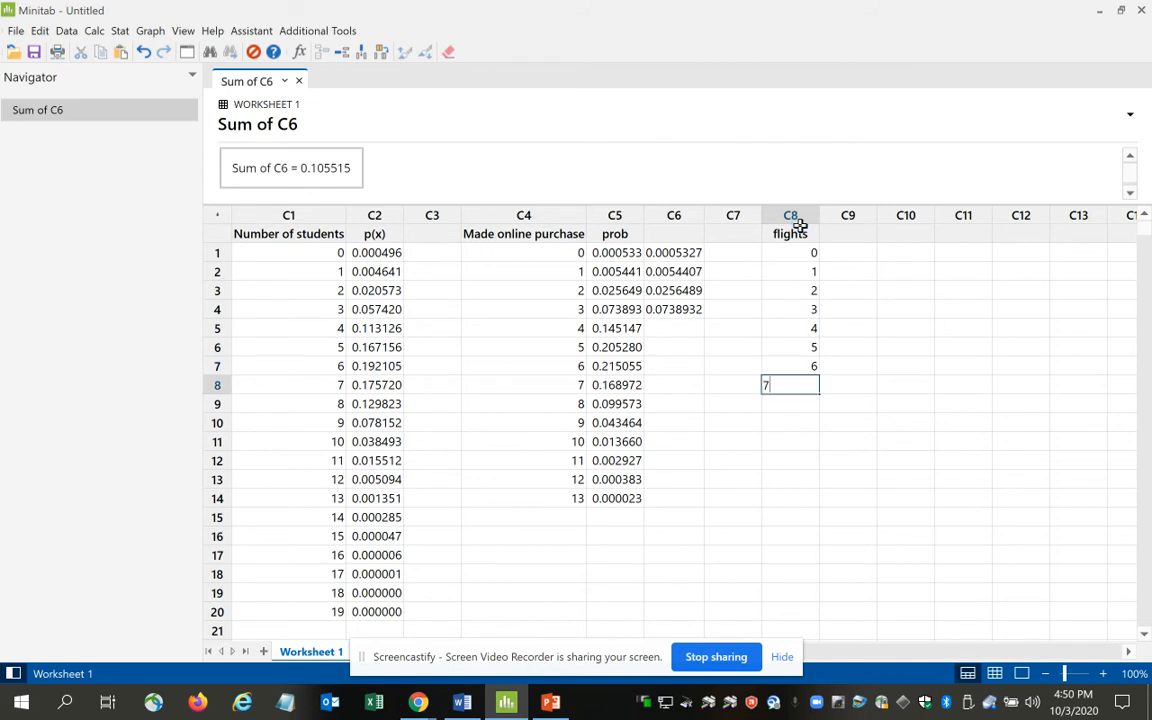
Complete the flights column C8 with the values 7, 8, 9 and 10 in rows 8 to 11.
{"action": "key", "text": "Return"}
{"action": "type", "text": "8"}
{"action": "key", "text": "Return"}
{"action": "type", "text": "9"}
{"action": "key", "text": "Return"}
{"action": "type", "text": "10"}
{"action": "key", "text": "Return"}
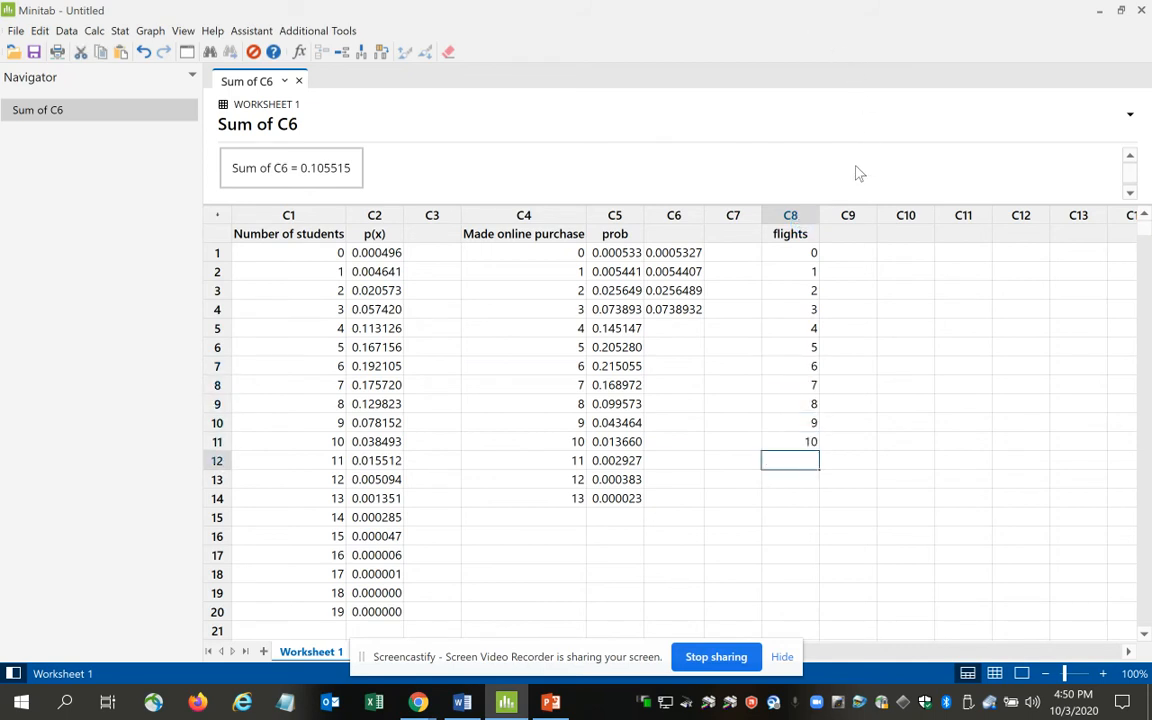
Name the empty column C9 beside flights "Prb".
{"action": "left_click", "coordinate": [836, 234]}
{"action": "type", "text": "Pr"}
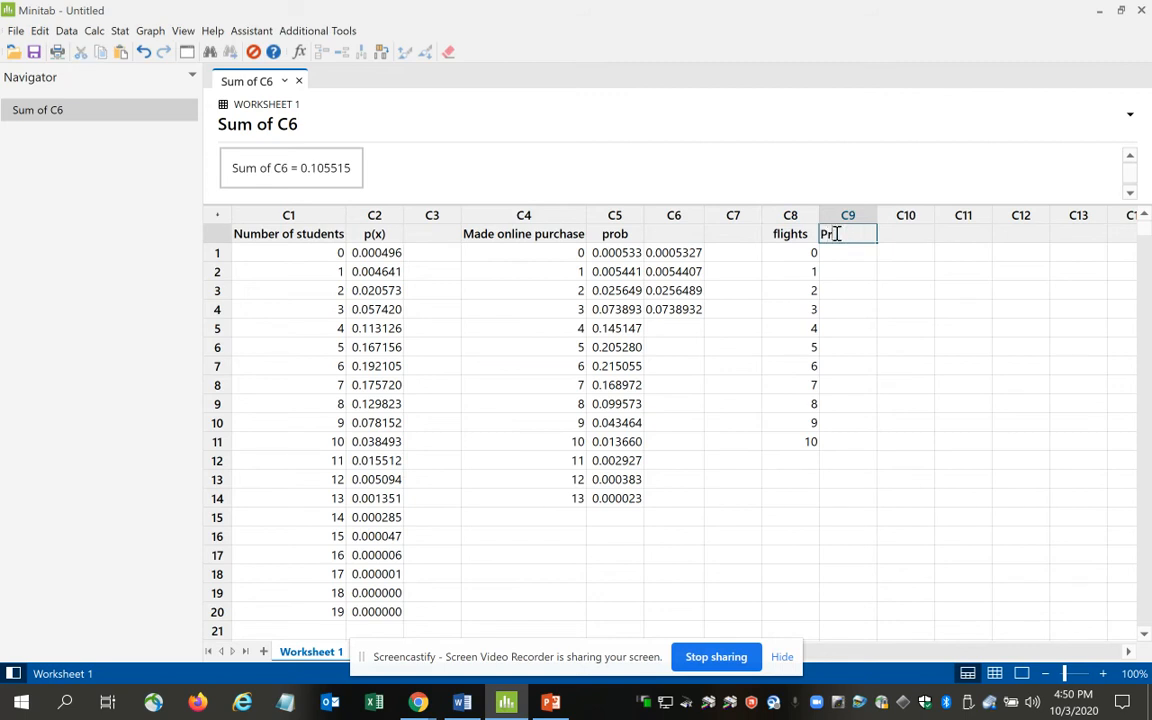
{"action": "type", "text": "b"}
{"action": "key", "text": "Return"}
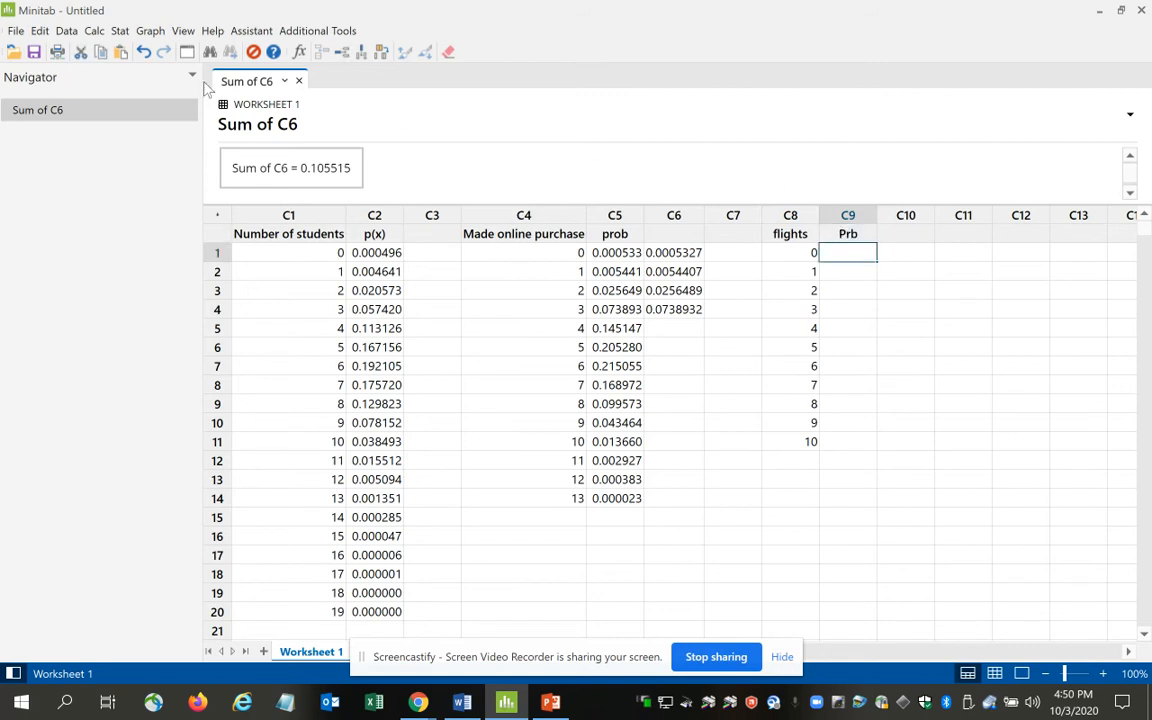
Compute binomial probabilities for input column C8 with 10 trials and event probability 0.44, storing them in C9.
{"action": "left_click", "coordinate": [93, 33]}
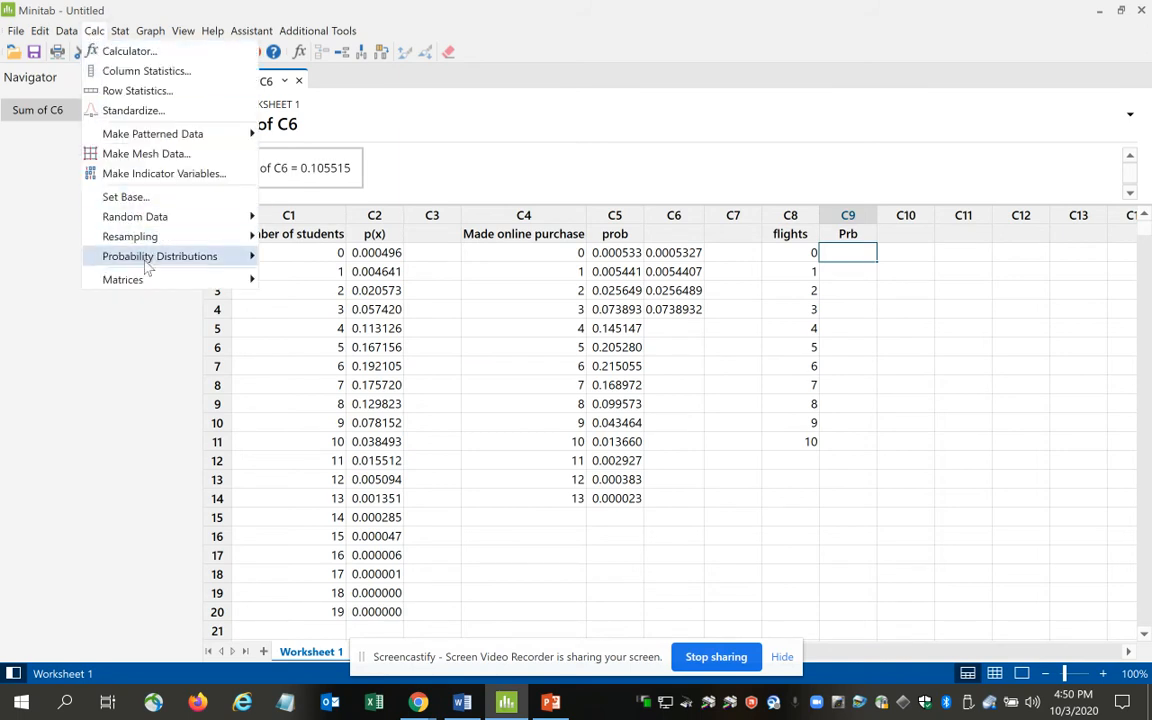
{"action": "mouse_move", "coordinate": [148, 262]}
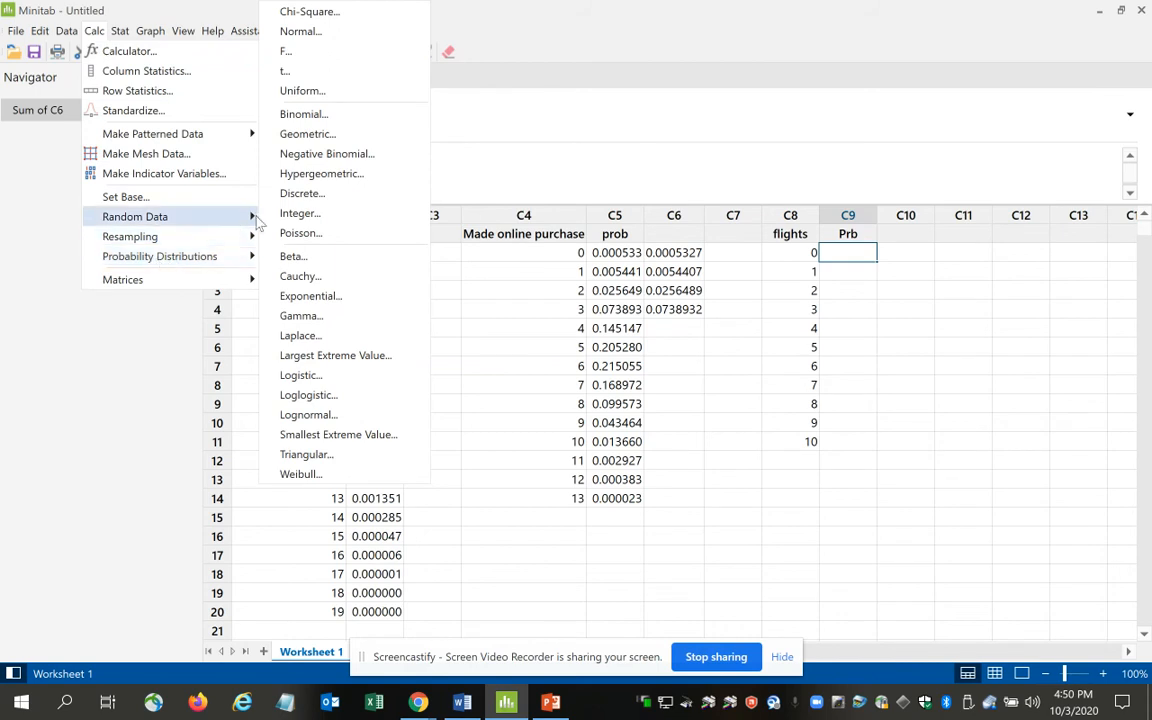
{"action": "left_click", "coordinate": [304, 115]}
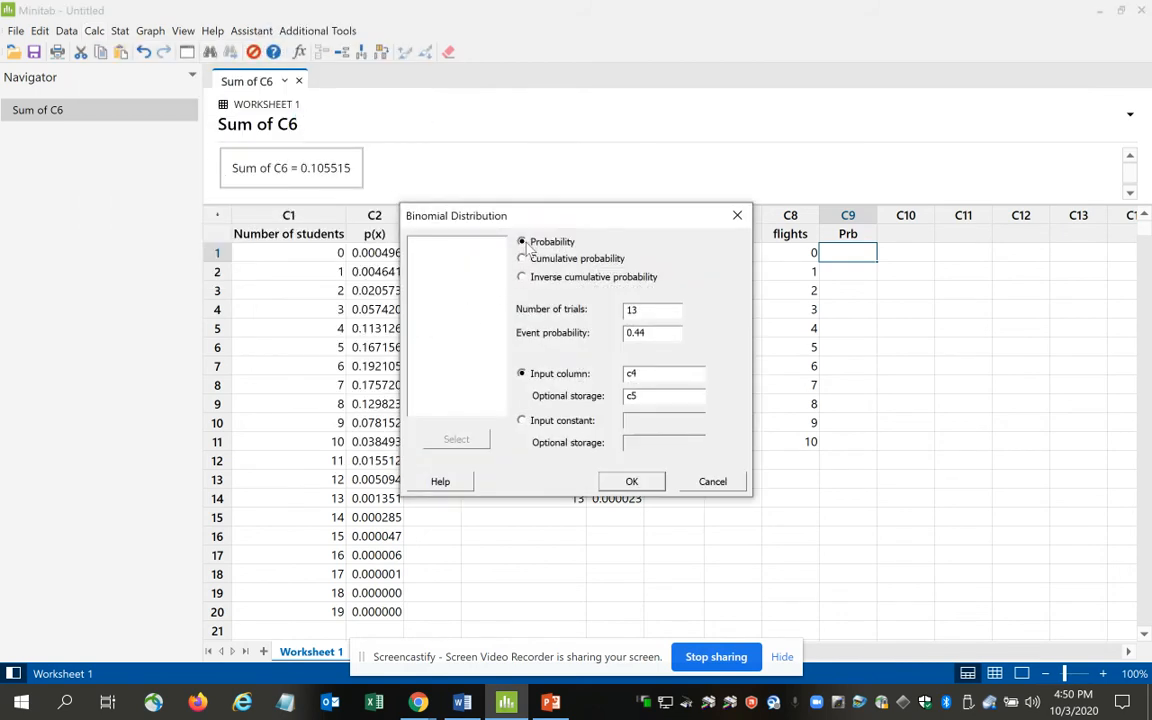
{"action": "left_click_drag", "start_coordinate": [676, 309], "coordinate": [625, 310]}
{"action": "key", "text": "Tab"}
{"action": "type", "text": "0"}
{"action": "left_click", "coordinate": [647, 376]}
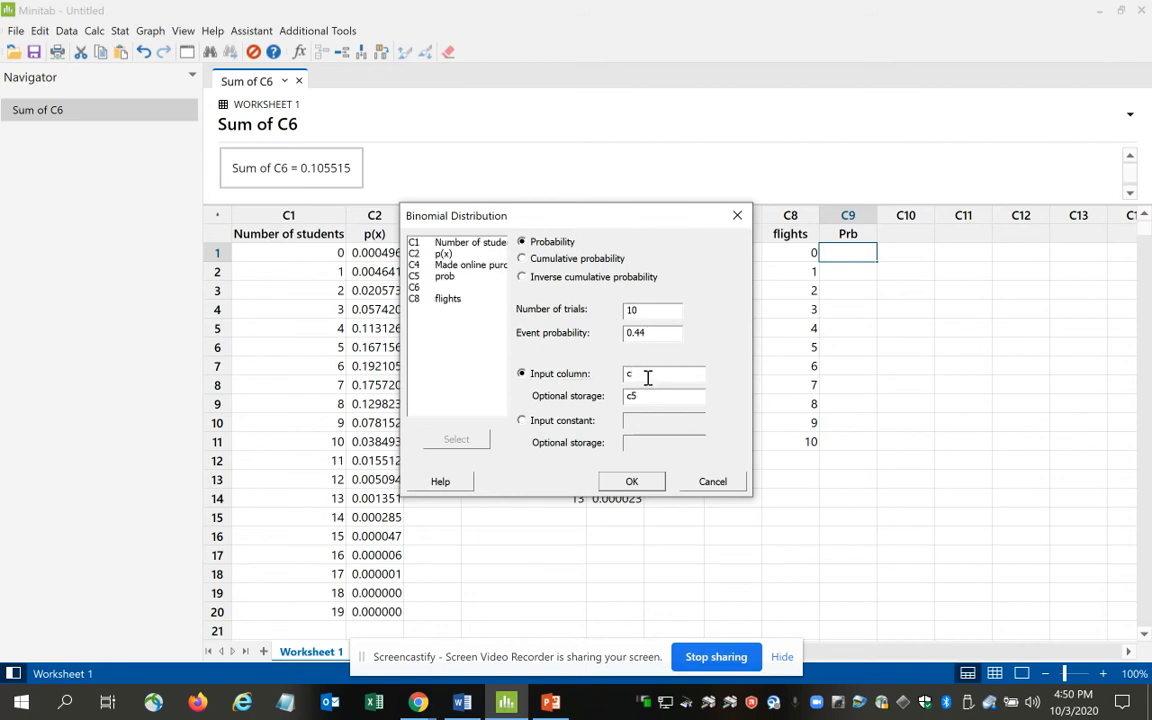
{"action": "type", "text": "c8"}
{"action": "key", "text": "Tab"}
{"action": "type", "text": "c"}
{"action": "key", "text": "Return"}
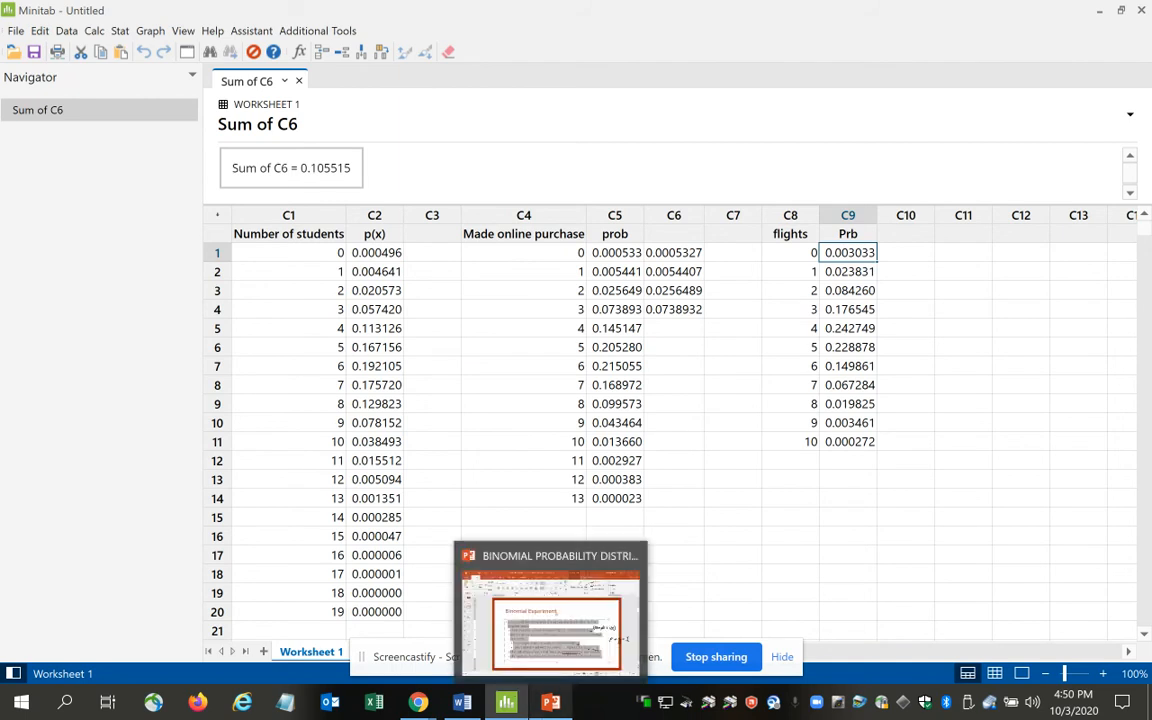
Check the MORE THAN x rule in Word, return to Minitab and copy the C9 probabilities for 4 through 10 flights into C10.
{"action": "left_click", "coordinate": [466, 704]}
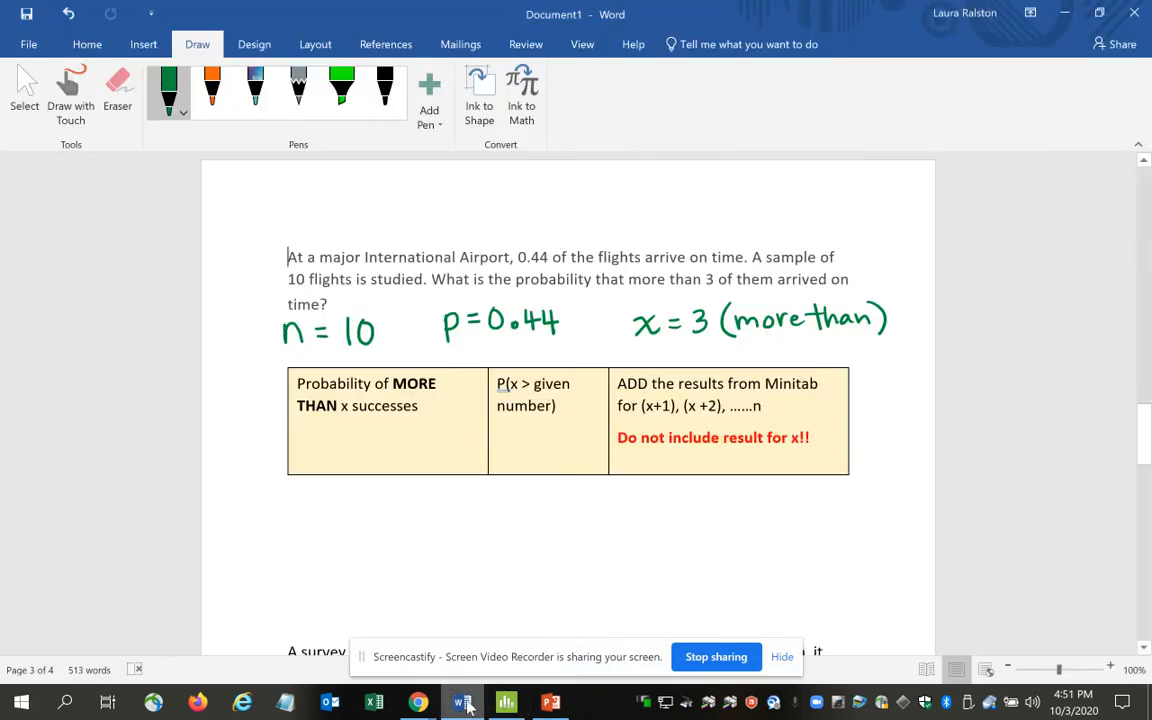
{"action": "left_click", "coordinate": [698, 407]}
{"action": "left_click", "coordinate": [508, 703]}
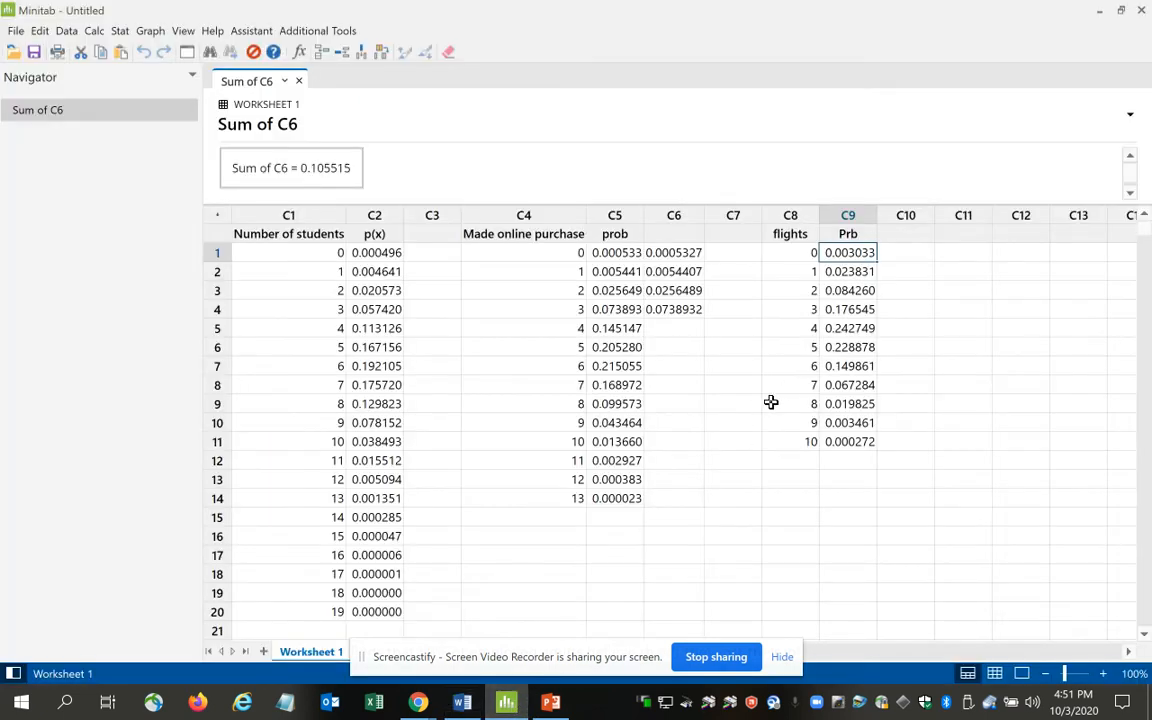
{"action": "left_click", "coordinate": [849, 331]}
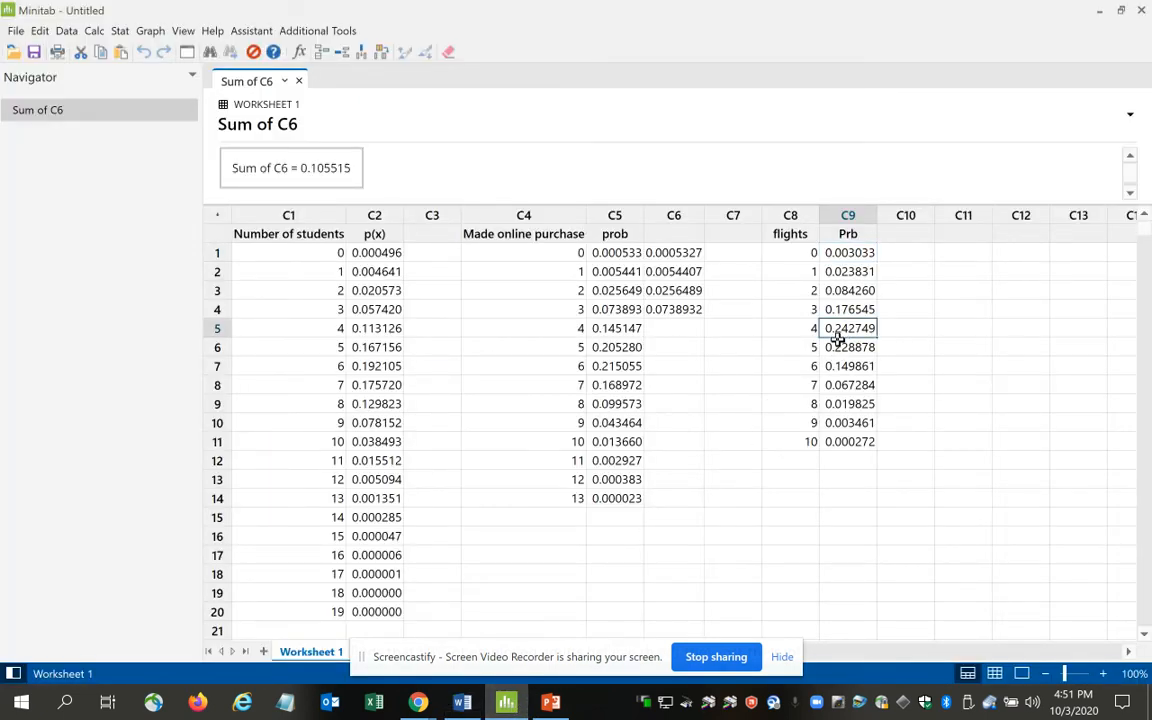
{"action": "key", "text": "shift+Down"}
{"action": "key", "text": "shift+Down"}
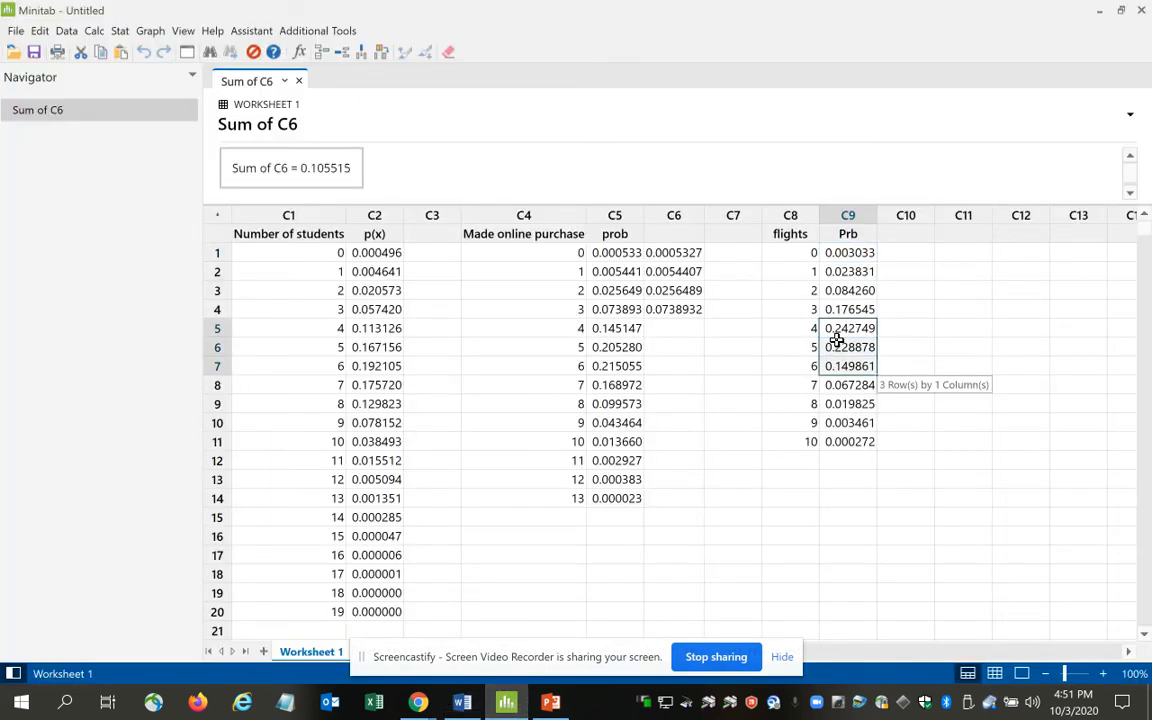
{"action": "key", "text": "shift+Down"}
{"action": "key", "text": "shift+Down"}
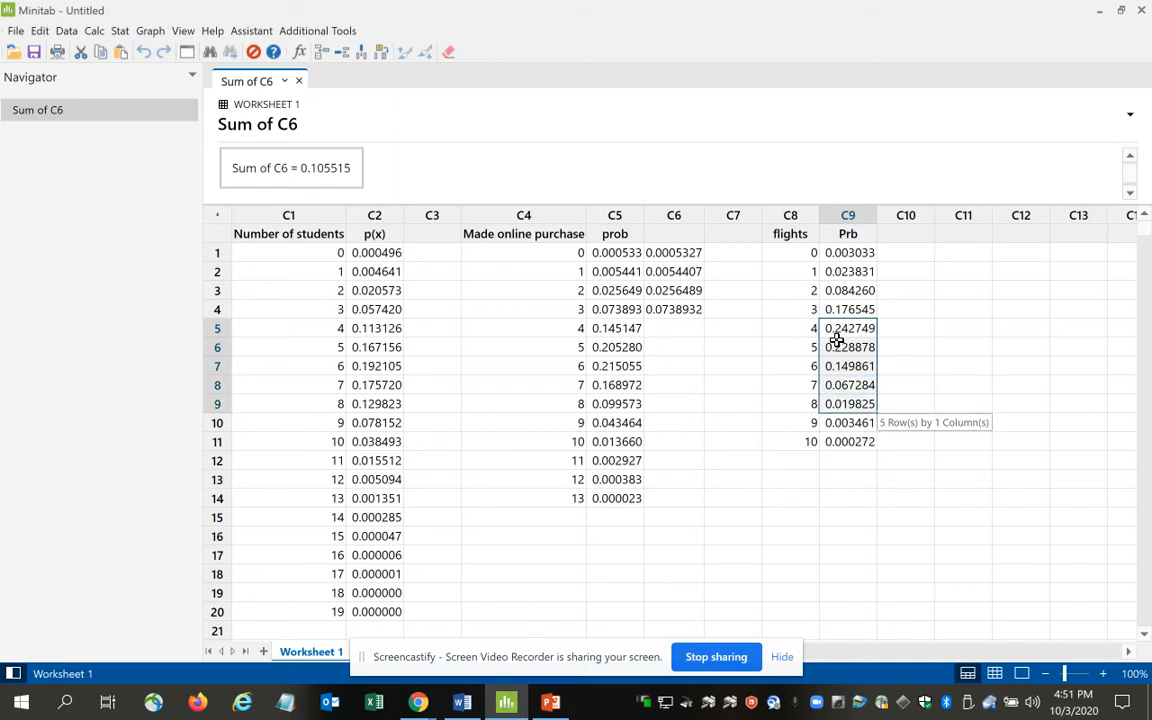
{"action": "key", "text": "shift+Down"}
{"action": "key", "text": "shift+Down"}
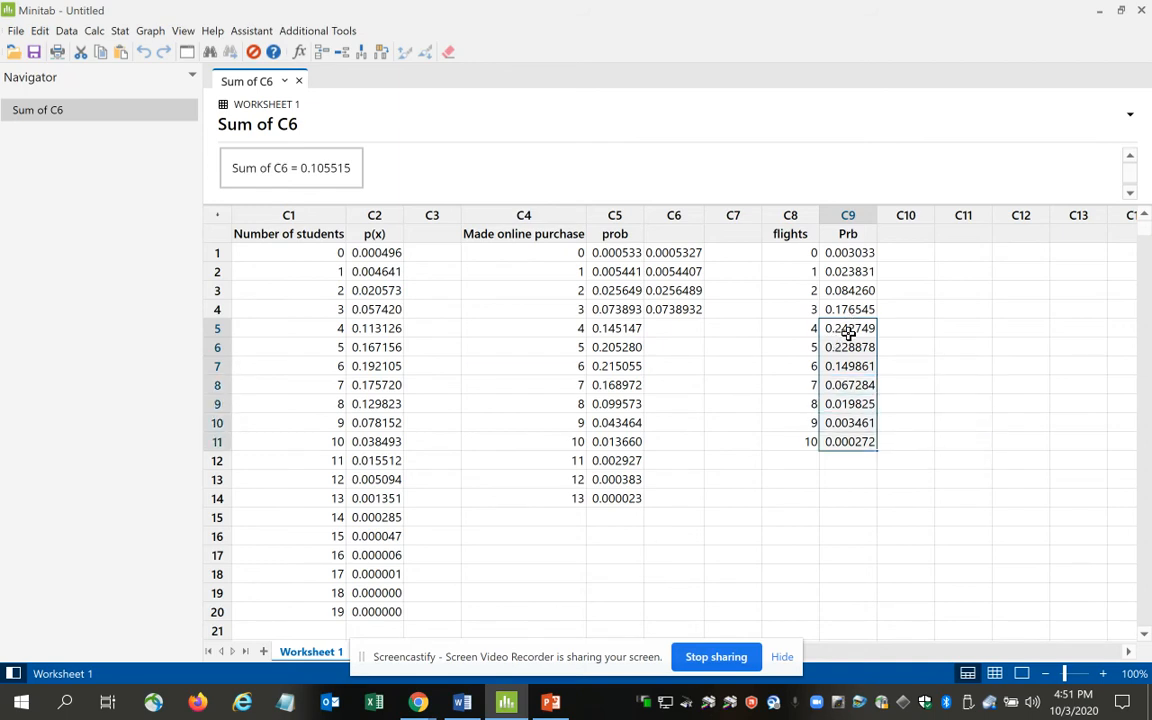
{"action": "right_click", "coordinate": [848, 333]}
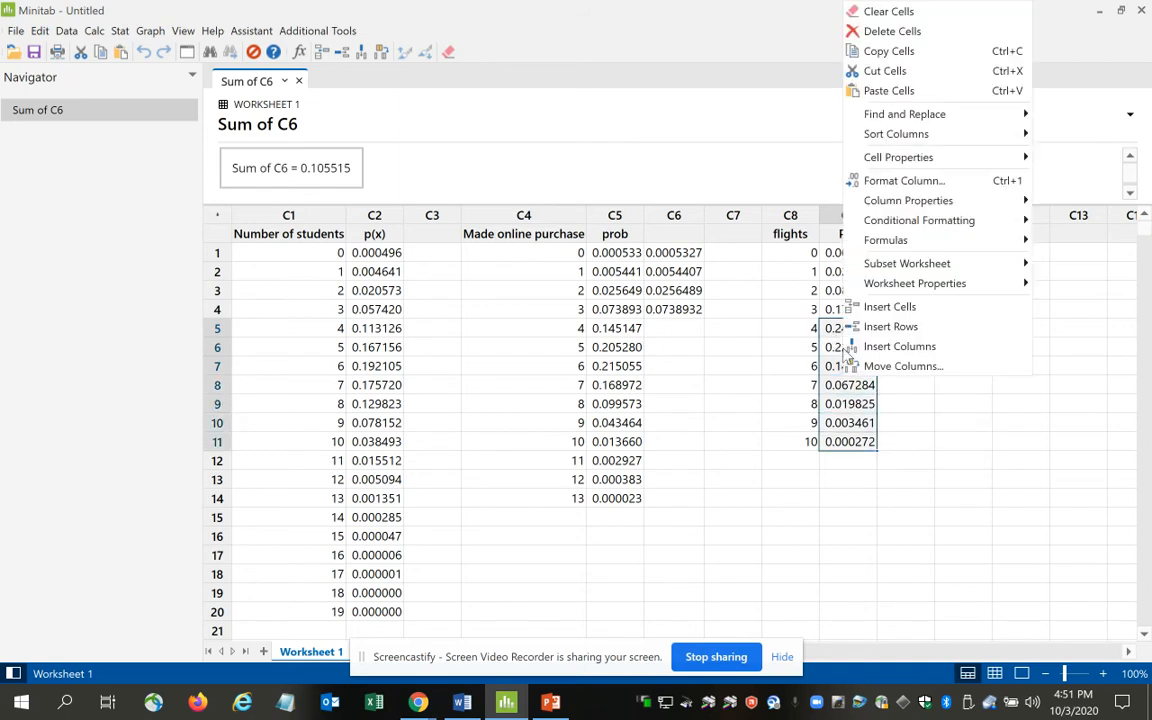
{"action": "left_click", "coordinate": [899, 53]}
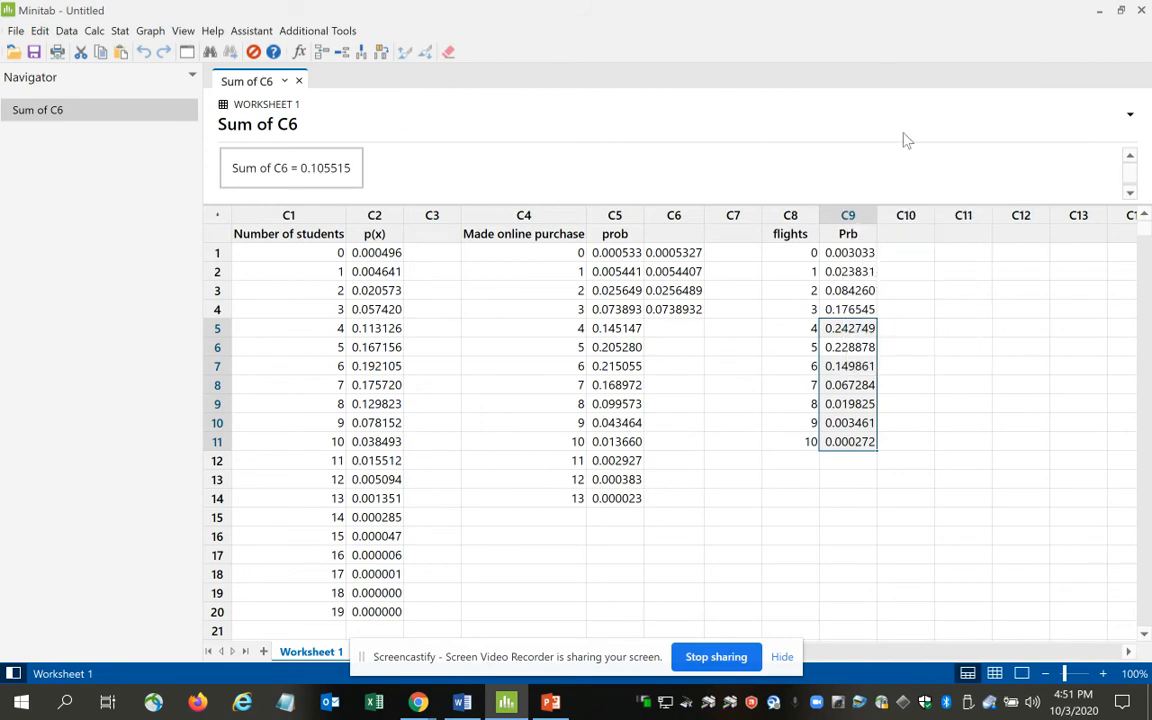
{"action": "left_click", "coordinate": [908, 252]}
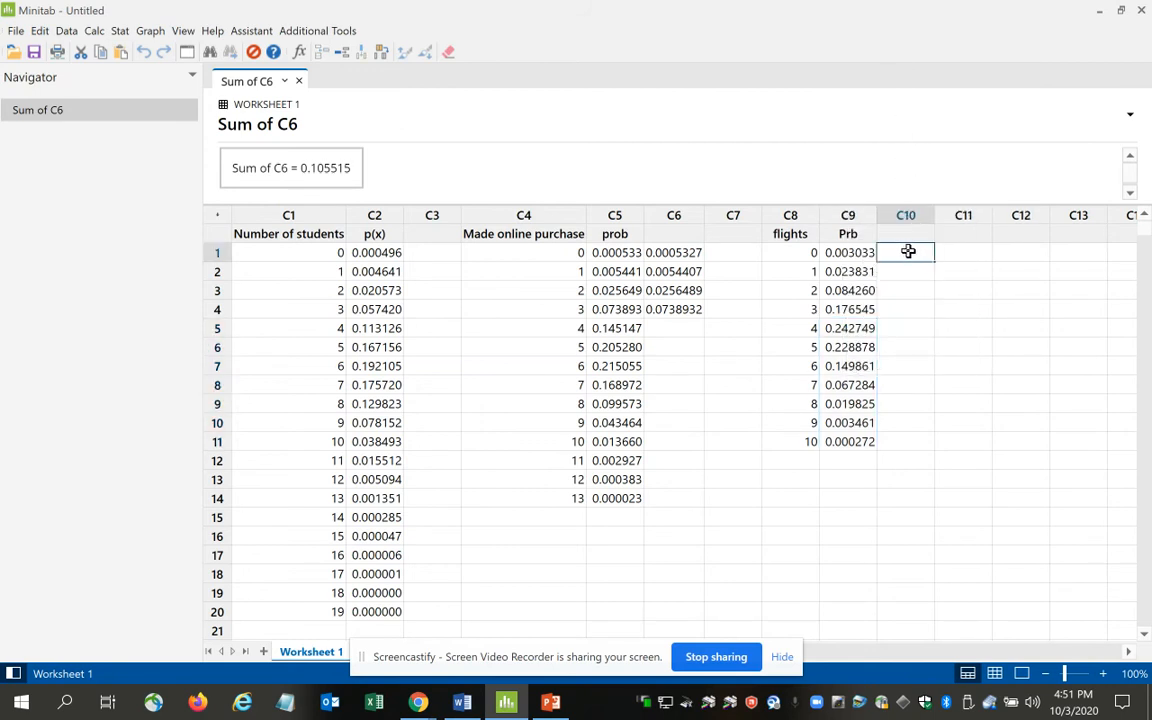
{"action": "key", "text": "ctrl+v"}
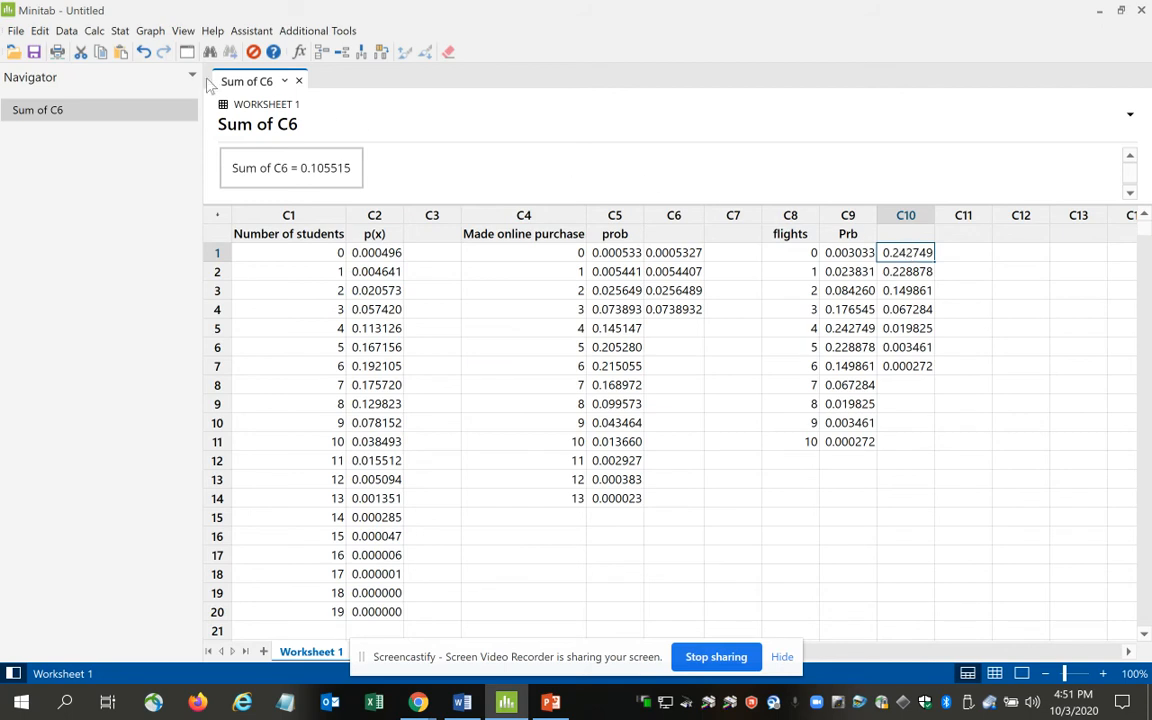
Calculate the sum of column C10 without a storage location.
{"action": "left_click", "coordinate": [94, 31]}
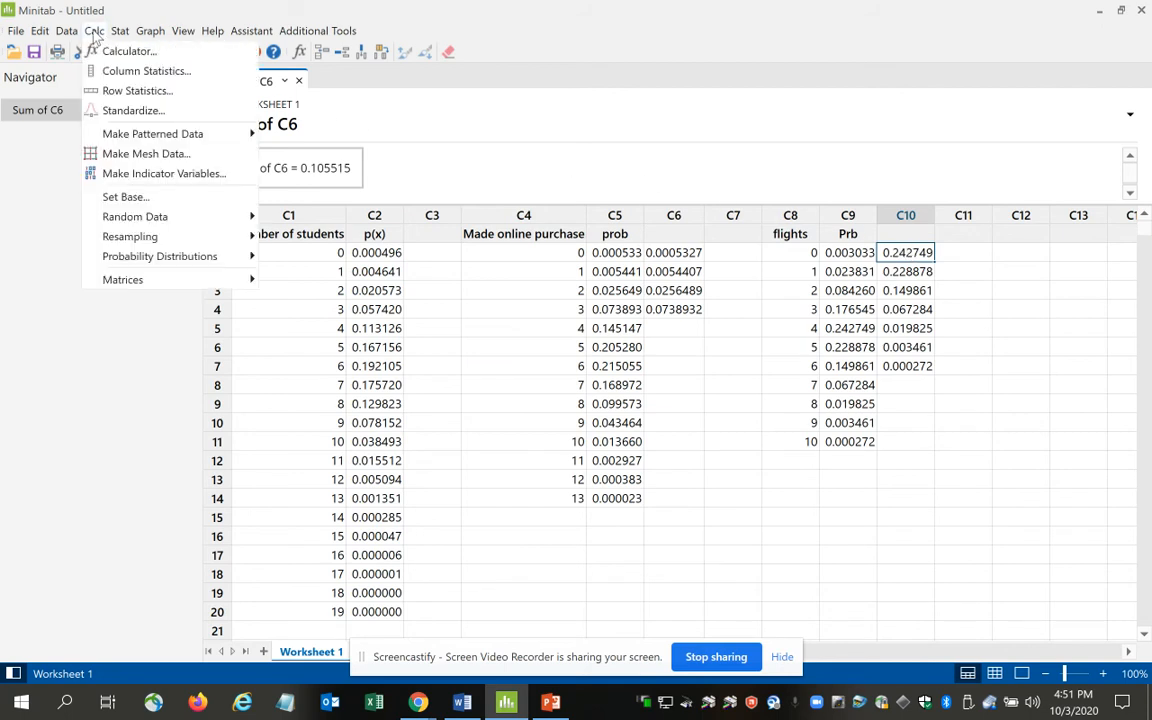
{"action": "left_click", "coordinate": [146, 71]}
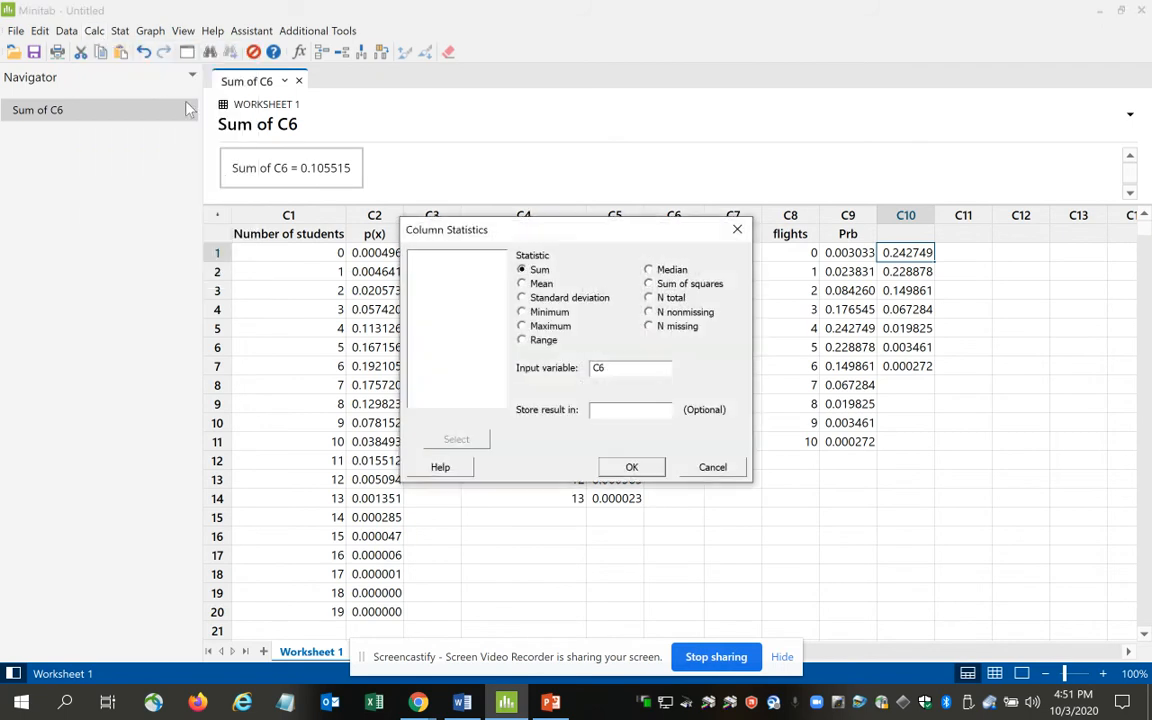
{"action": "left_click", "coordinate": [628, 368]}
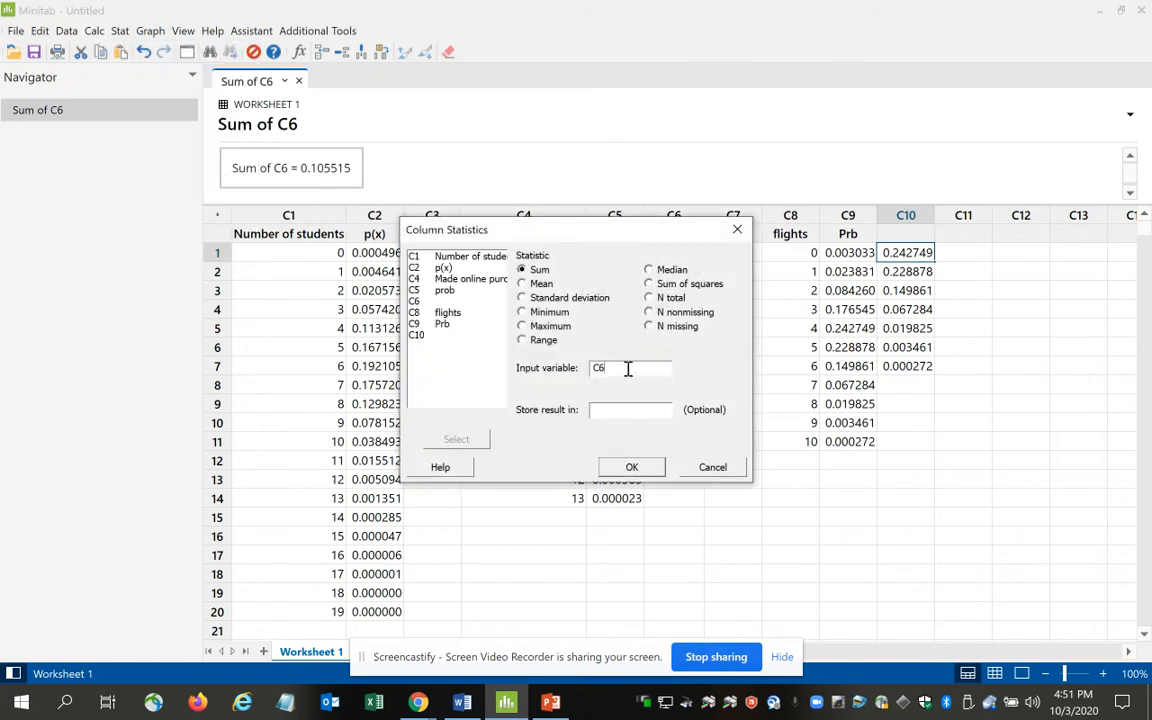
{"action": "type", "text": "10"}
{"action": "key", "text": "Return"}
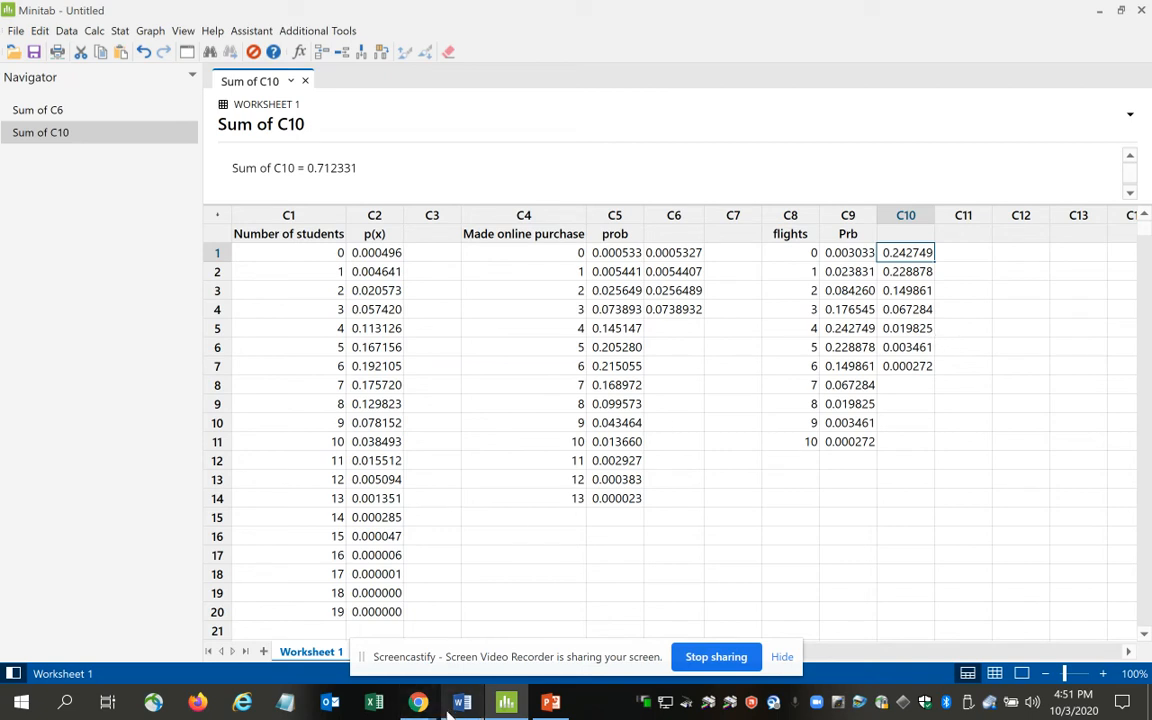
Switch to Word and handwrite "0.712331" in dark green ink below the MORE THAN x table.
{"action": "mouse_move", "coordinate": [512, 706]}
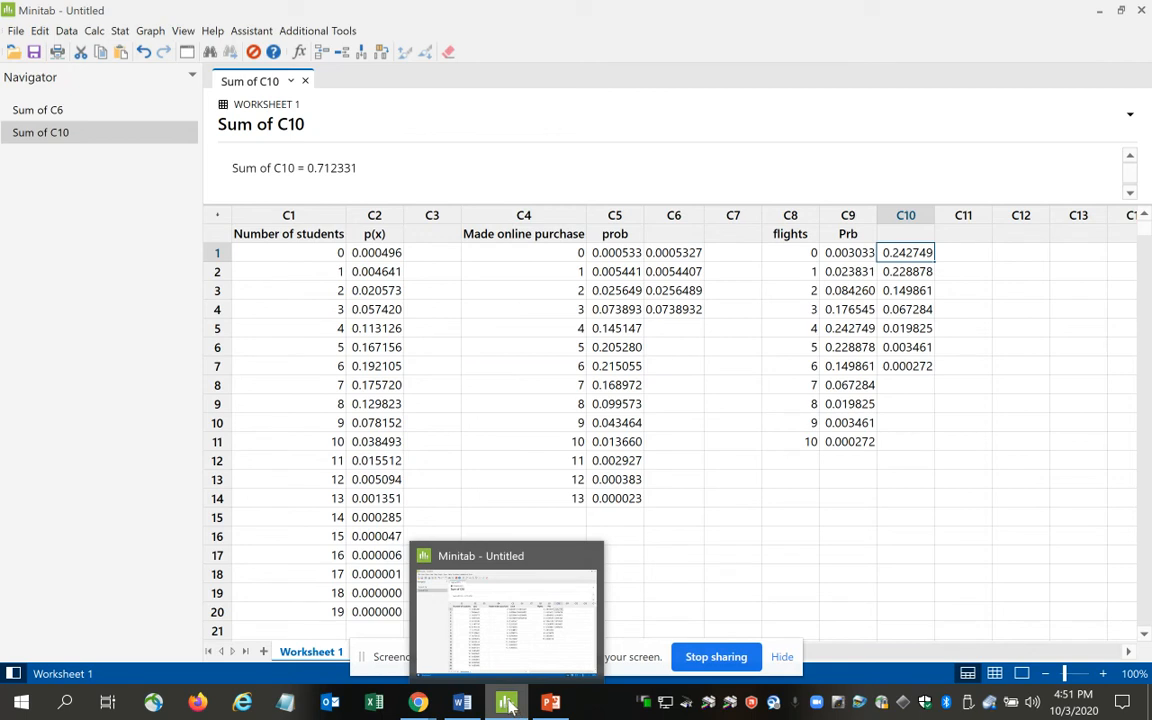
{"action": "mouse_move", "coordinate": [549, 705]}
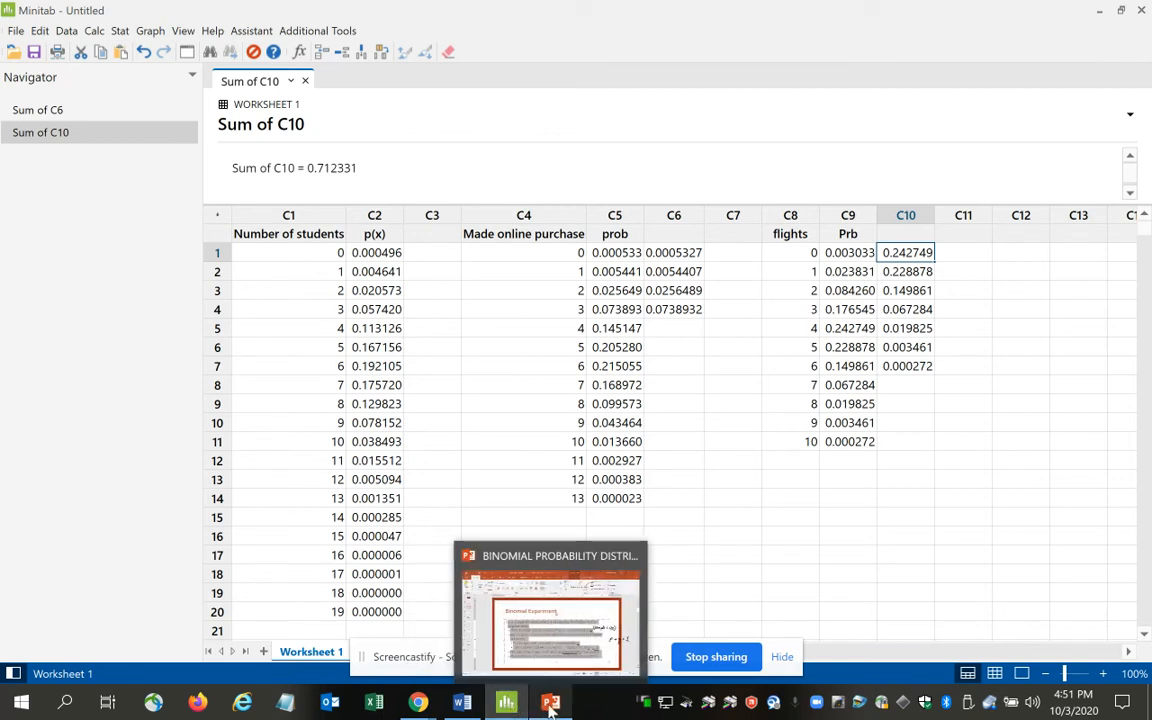
{"action": "left_click", "coordinate": [462, 704]}
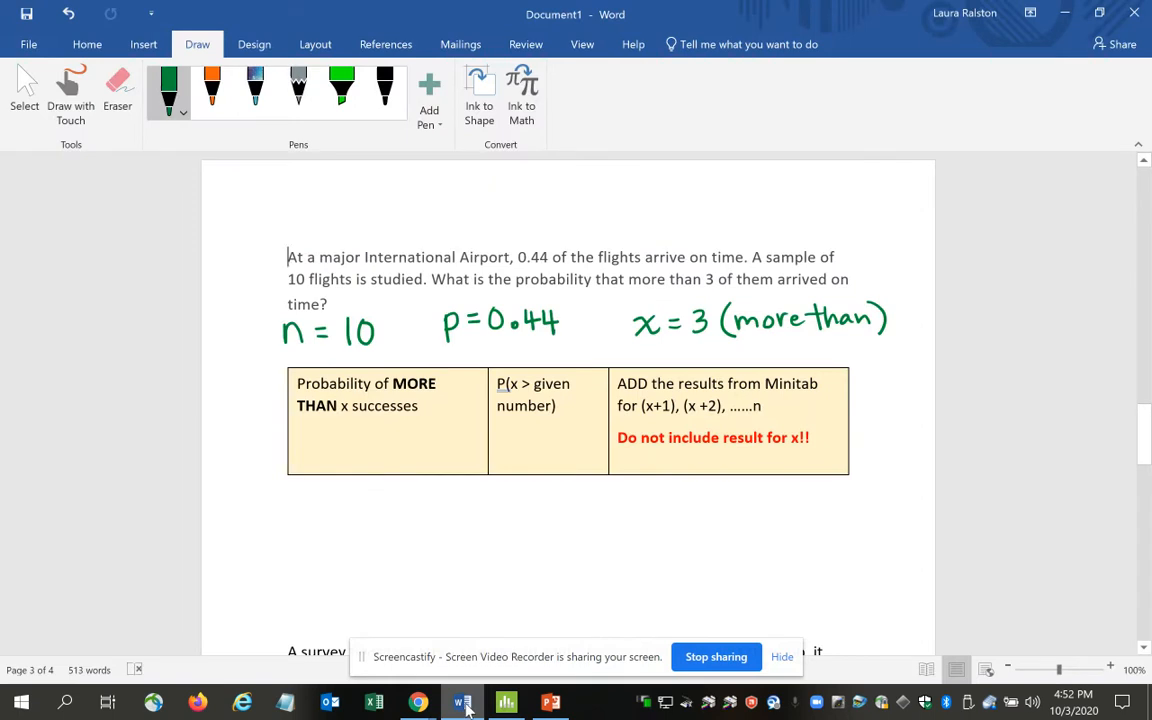
{"action": "mouse_move", "coordinate": [315, 509]}
{"action": "left_mouse_down"}
{"action": "mouse_move", "coordinate": [311, 531]}
{"action": "mouse_move", "coordinate": [315, 510]}
{"action": "mouse_move", "coordinate": [391, 523]}
{"action": "left_mouse_up"}
{"action": "left_click_drag", "start_coordinate": [403, 506], "coordinate": [437, 523]}
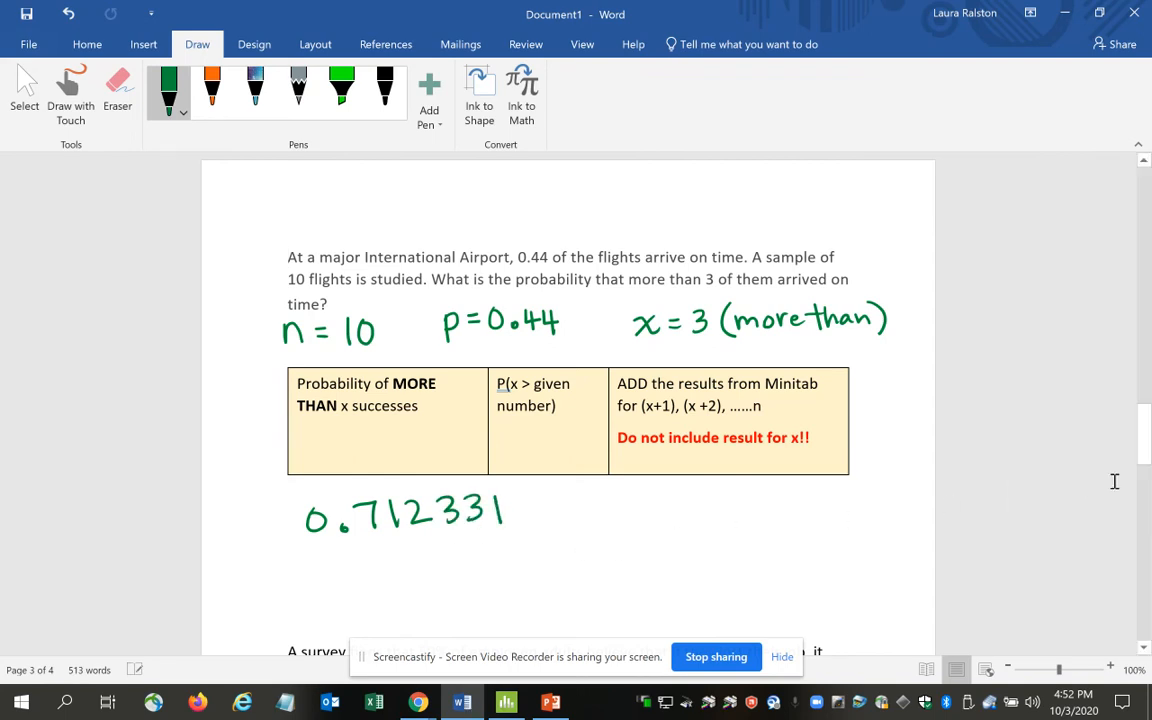
Delete blank lines above the employed adults survey problem and undo the last deletion.
{"action": "left_click_drag", "start_coordinate": [1146, 450], "coordinate": [1147, 491]}
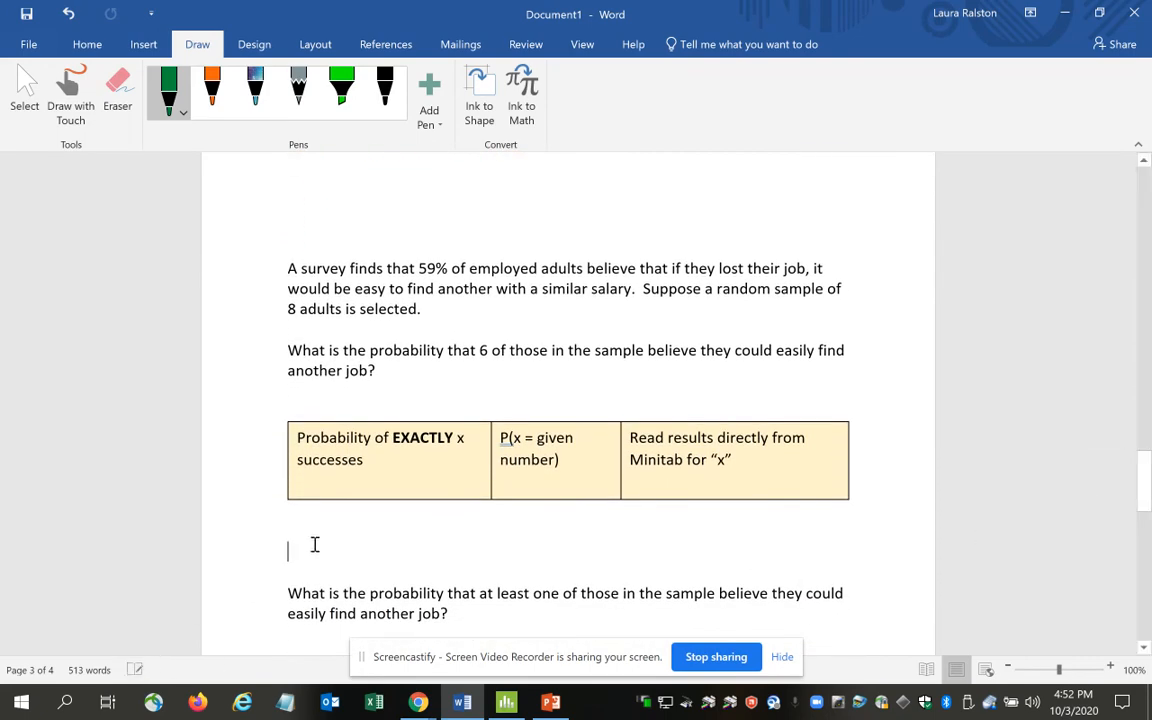
{"action": "left_click", "coordinate": [303, 238]}
{"action": "key", "text": "BackSpace"}
{"action": "key", "text": "BackSpace"}
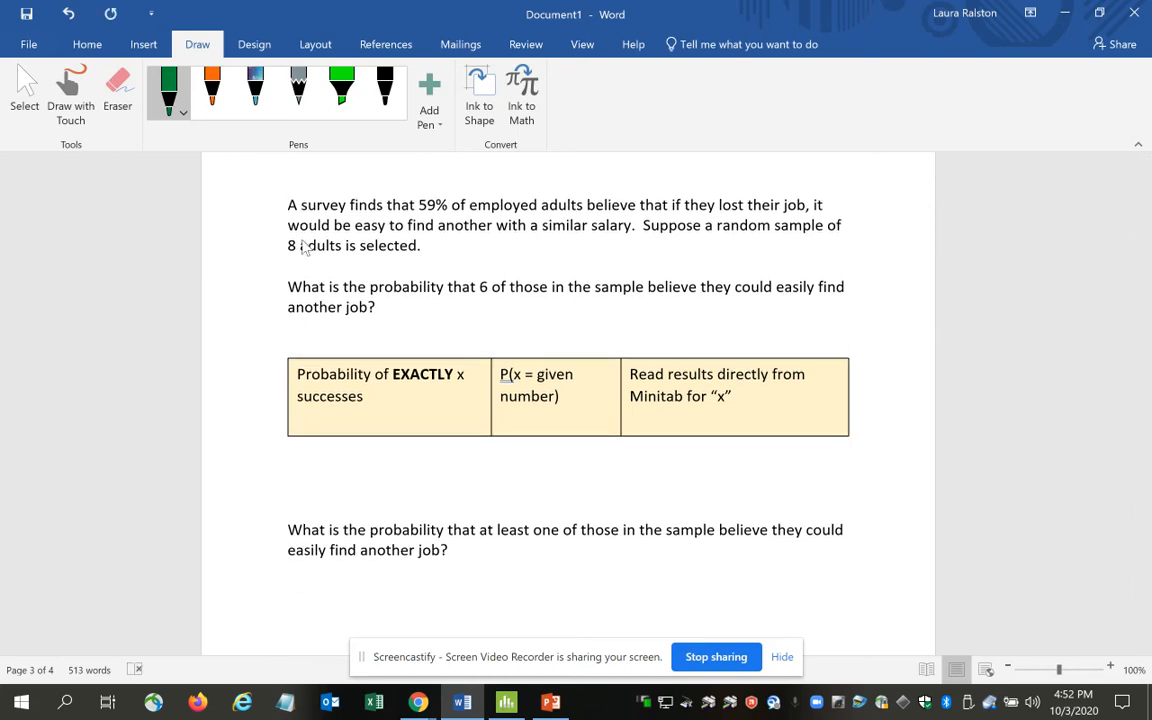
{"action": "key", "text": "ctrl+z"}
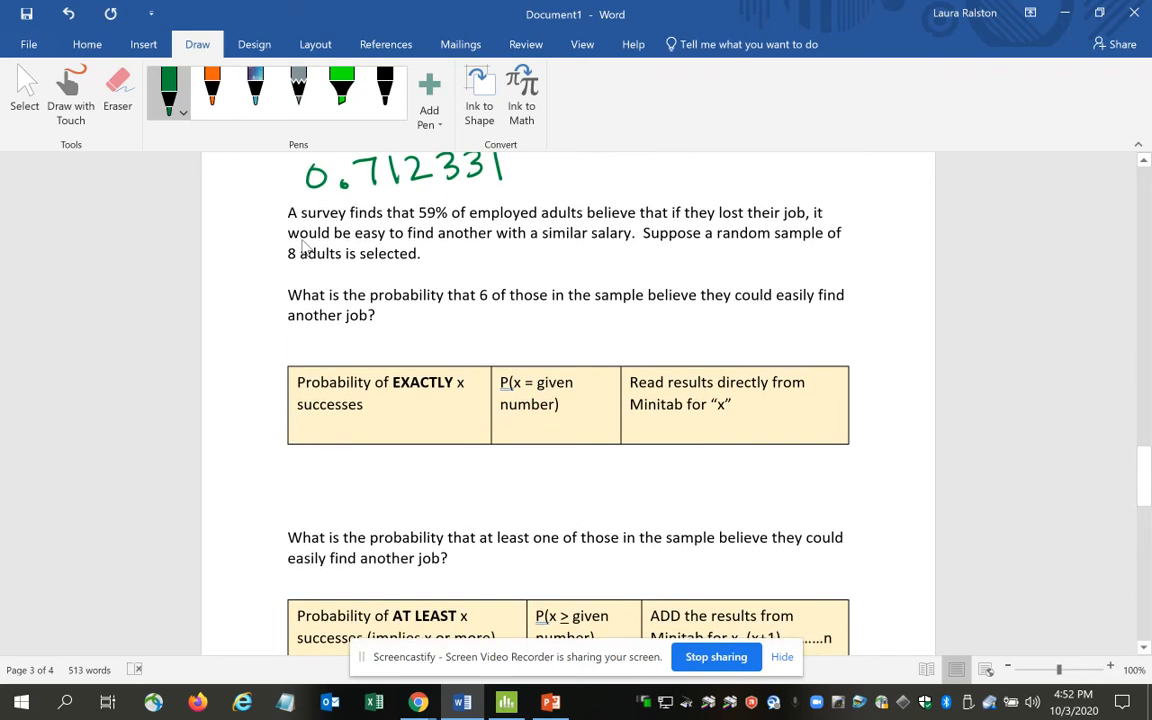
Make the employed adults survey paragraph and its first question about 6 of those in the sample bold.
{"action": "left_click_drag", "start_coordinate": [285, 213], "coordinate": [456, 248]}
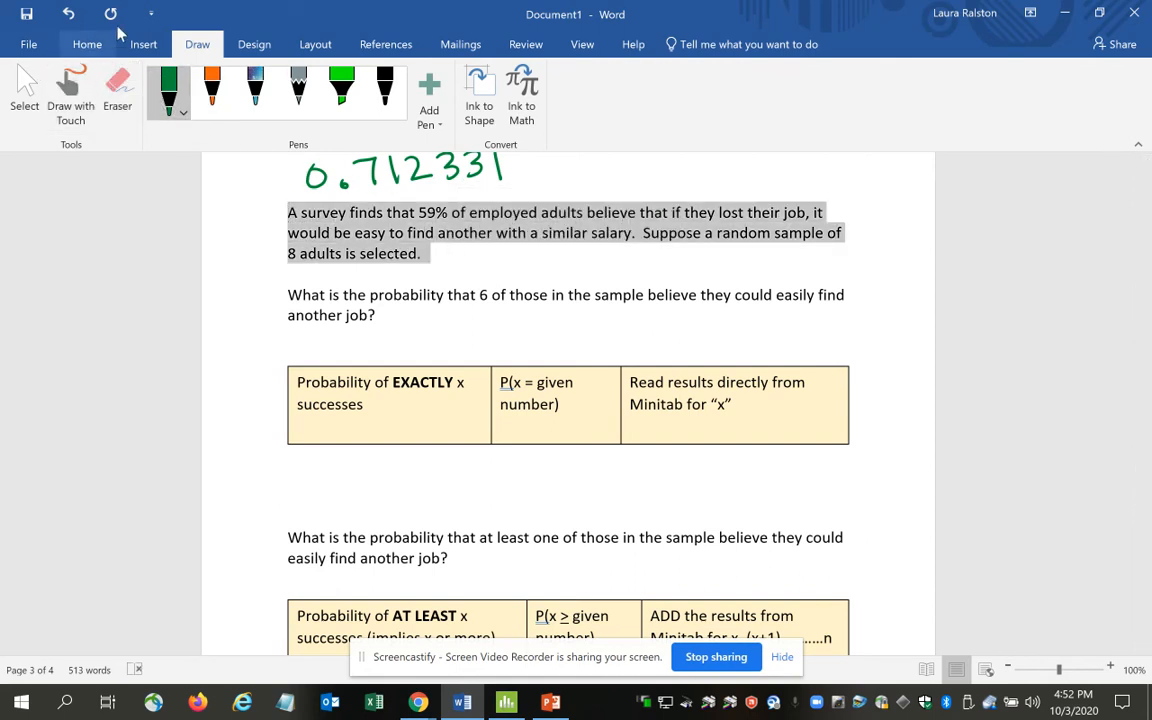
{"action": "left_click", "coordinate": [87, 44]}
{"action": "left_click", "coordinate": [175, 116]}
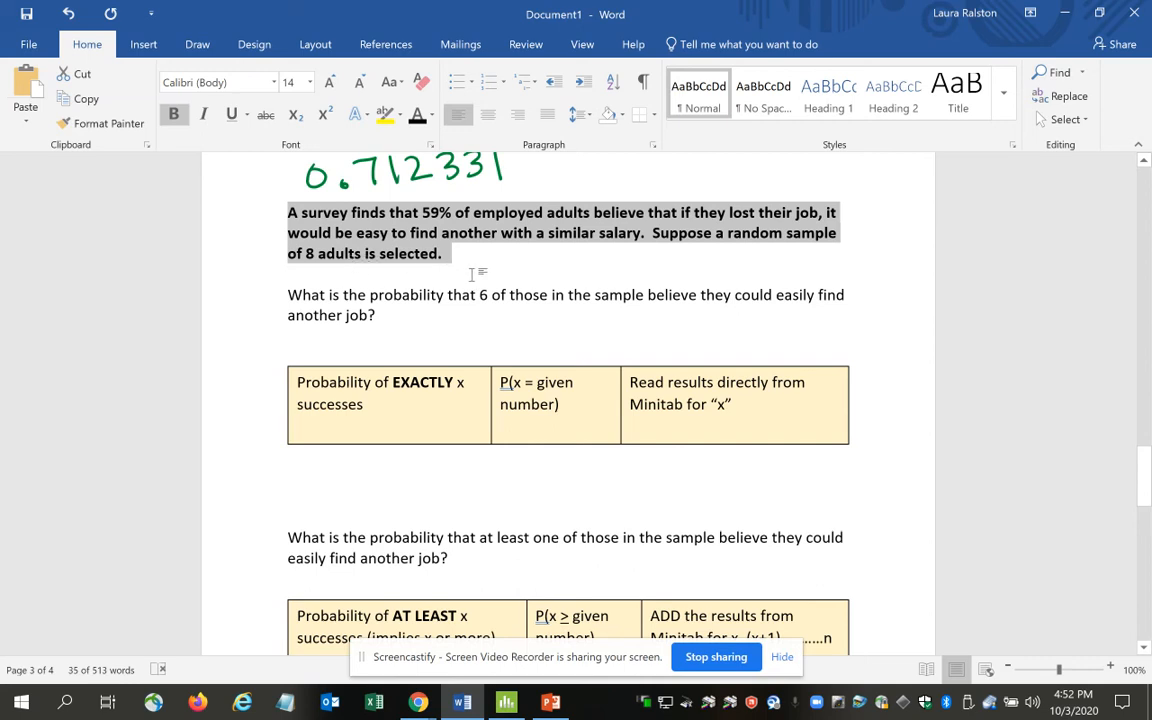
{"action": "left_click_drag", "start_coordinate": [284, 294], "coordinate": [403, 314]}
{"action": "key", "text": "ctrl+b"}
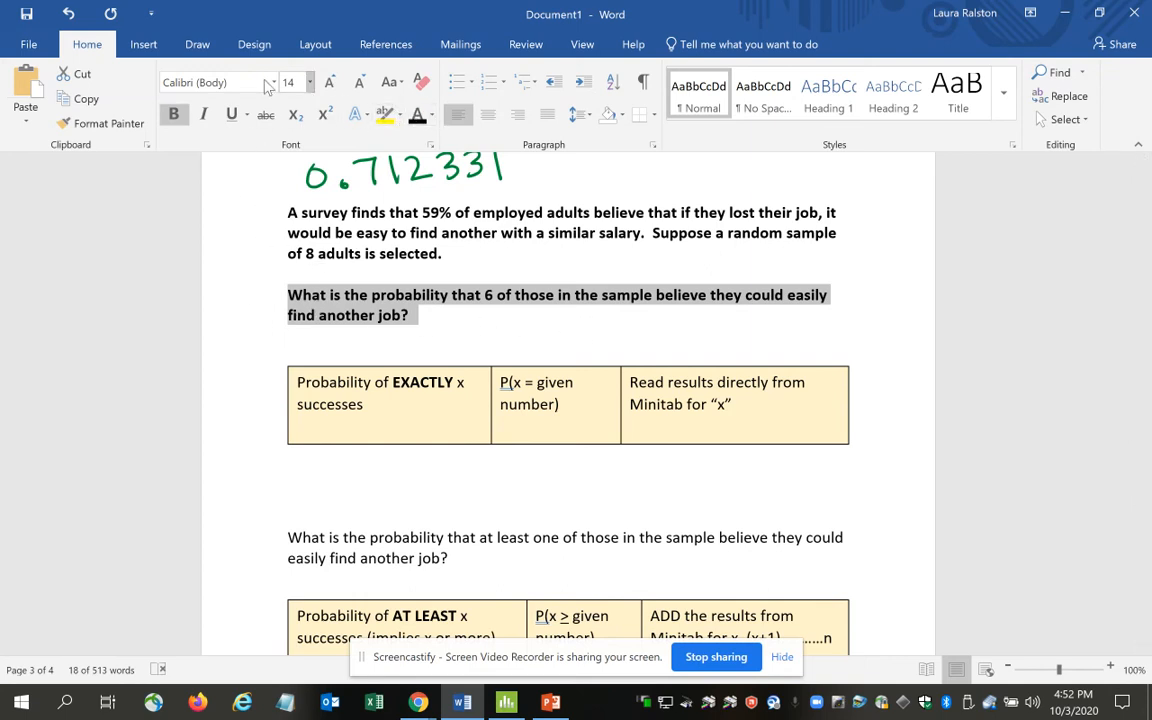
Change the pen color to orange and handwrite "n = 8" and "p = 59% =" followed by a fraction with numerator 59% beside the survey paragraph.
{"action": "left_click", "coordinate": [200, 48]}
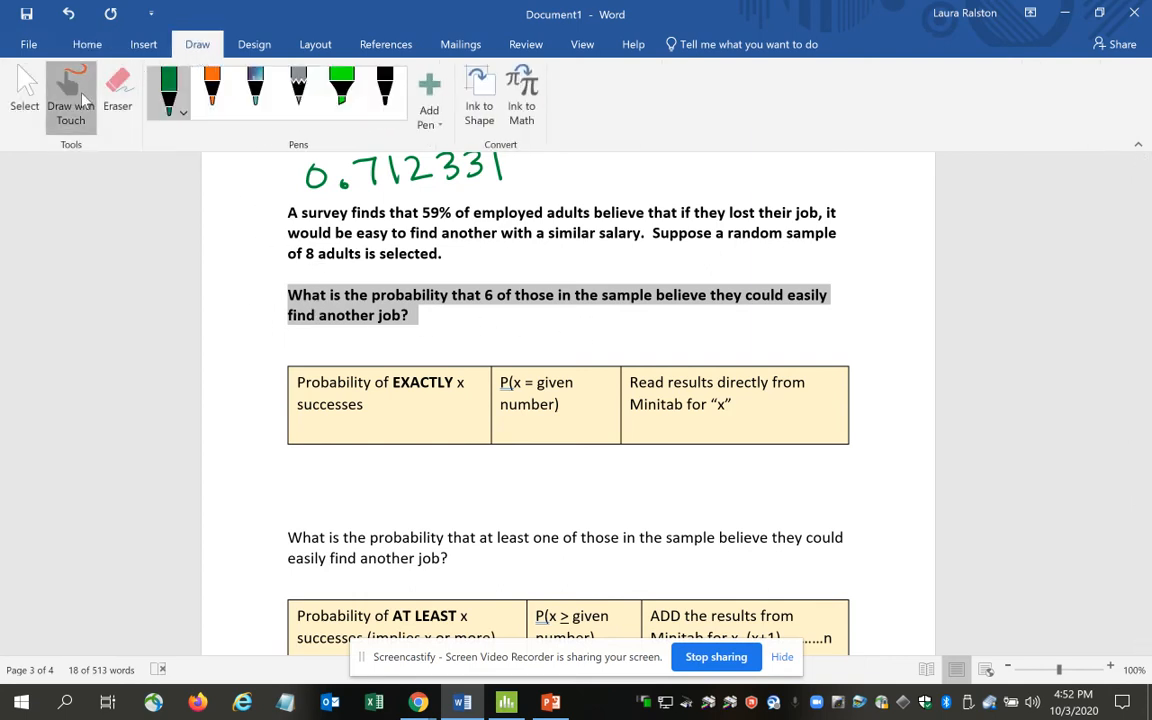
{"action": "left_click", "coordinate": [182, 112]}
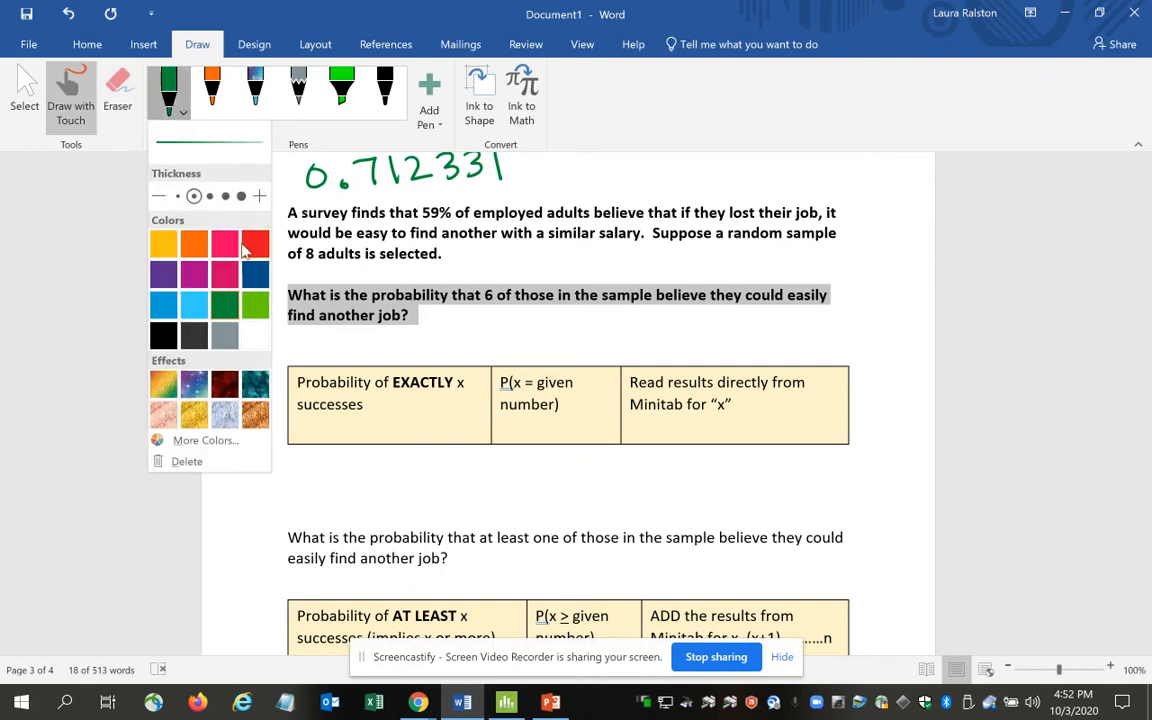
{"action": "left_click", "coordinate": [197, 249]}
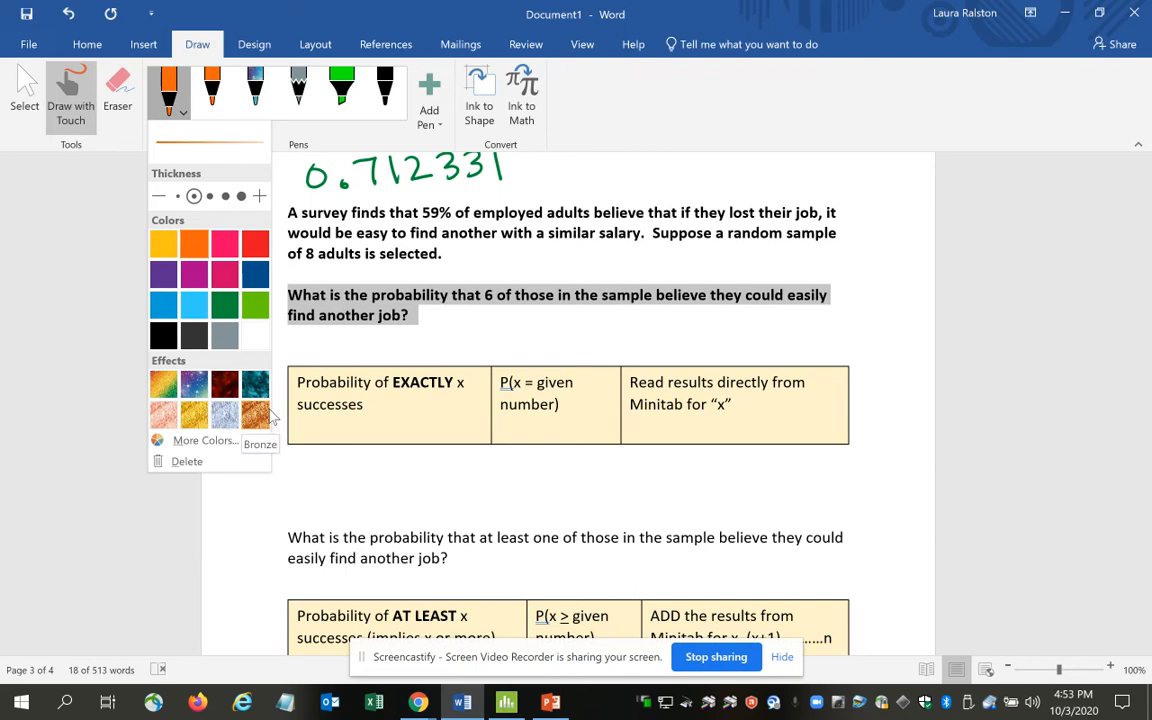
{"action": "mouse_move", "coordinate": [457, 251]}
{"action": "left_mouse_down"}
{"action": "mouse_move", "coordinate": [458, 265]}
{"action": "mouse_move", "coordinate": [488, 256]}
{"action": "left_mouse_up"}
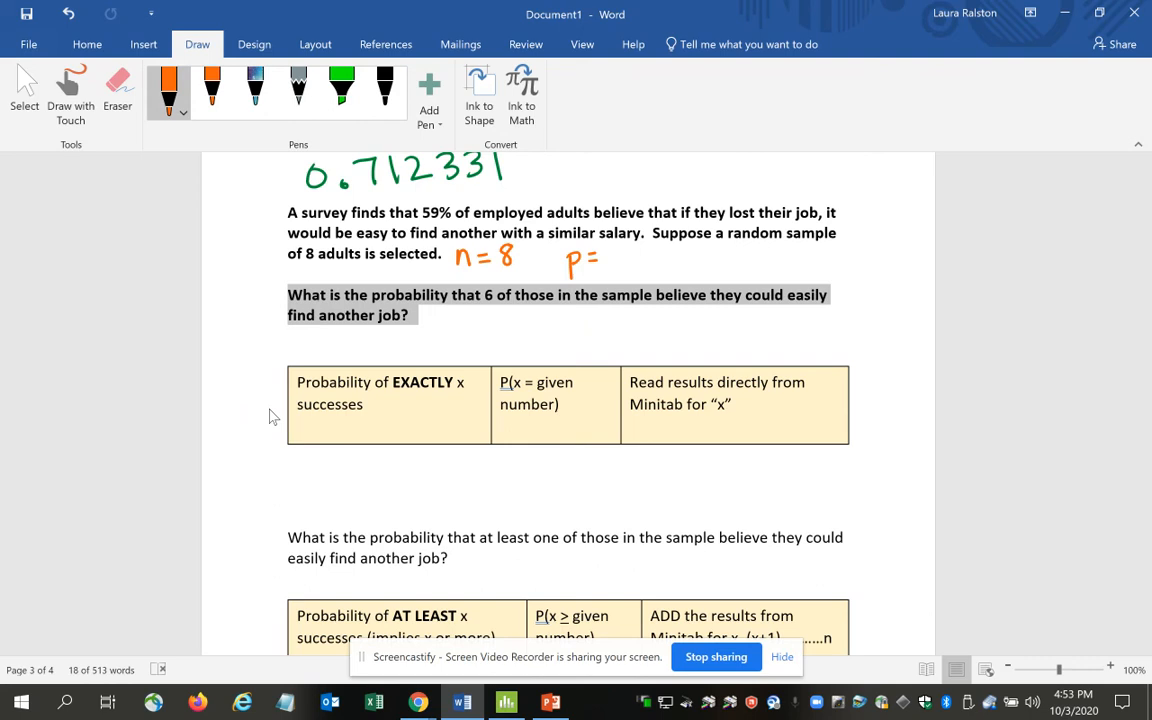
{"action": "left_click_drag", "start_coordinate": [636, 250], "coordinate": [628, 258]}
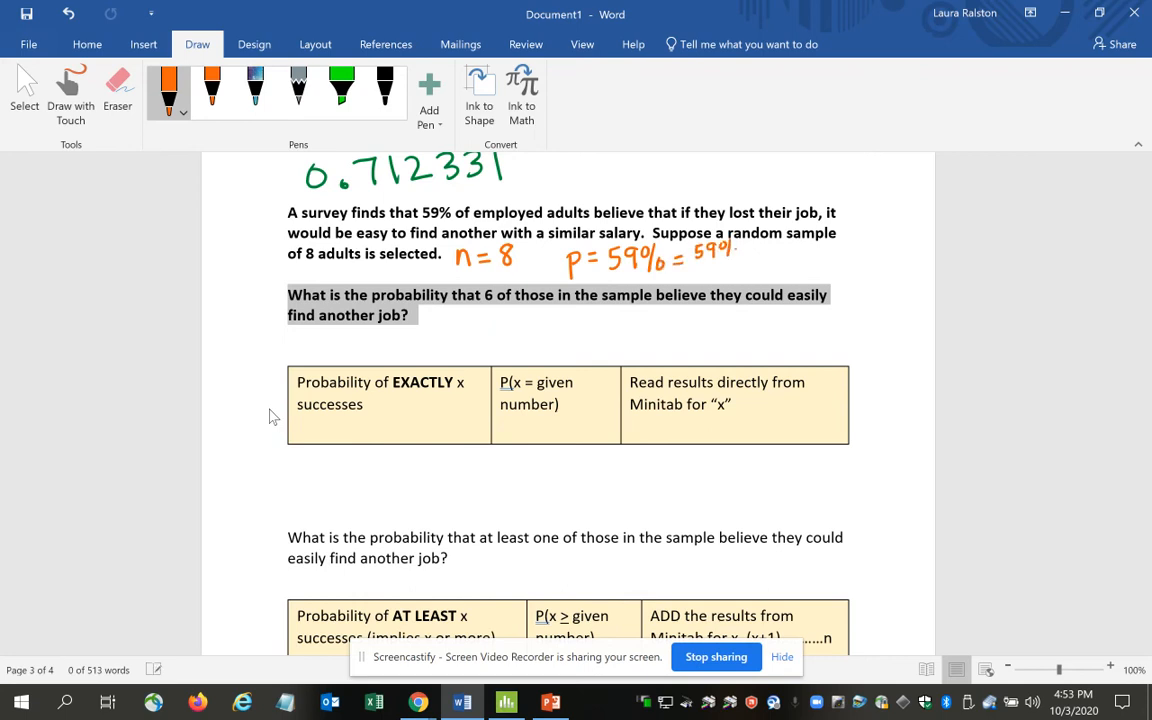
{"action": "left_click_drag", "start_coordinate": [696, 262], "coordinate": [746, 264]}
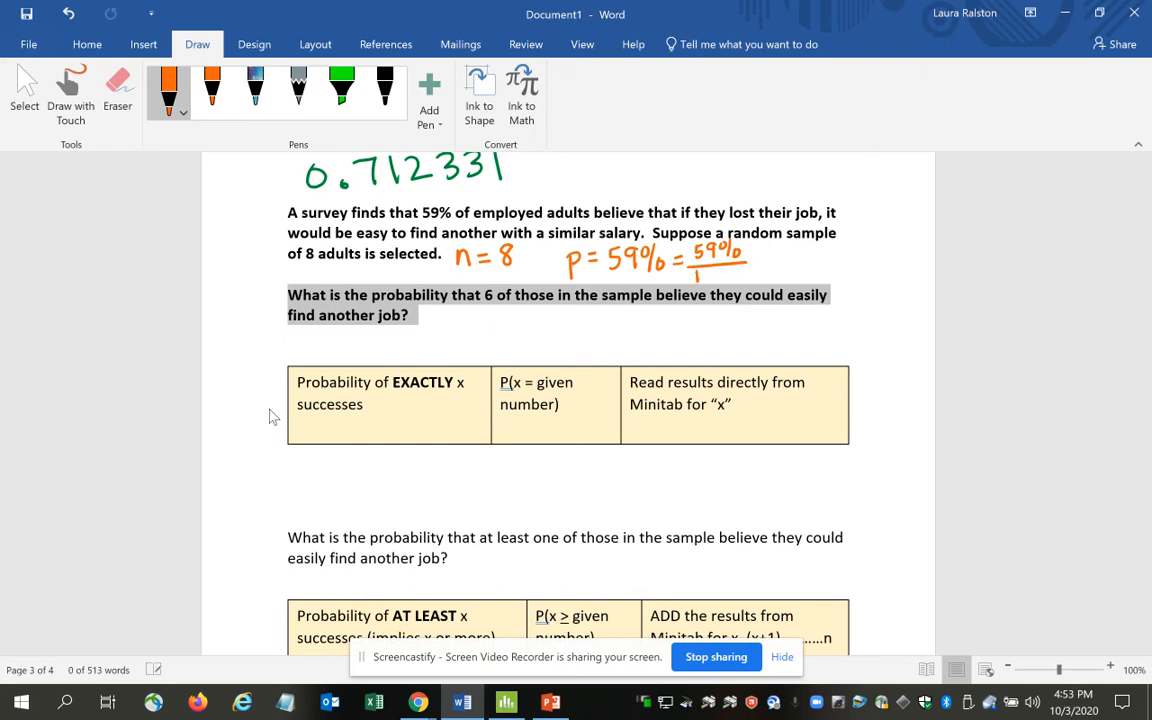